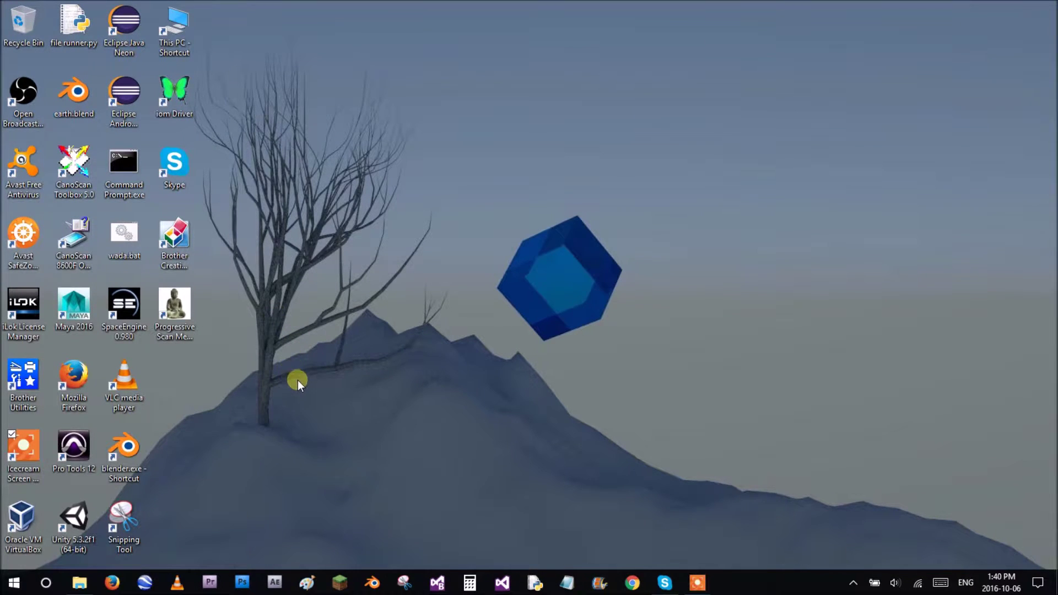
Launch Blender 2.77a from its Windows taskbar shortcut.
click(372, 583)
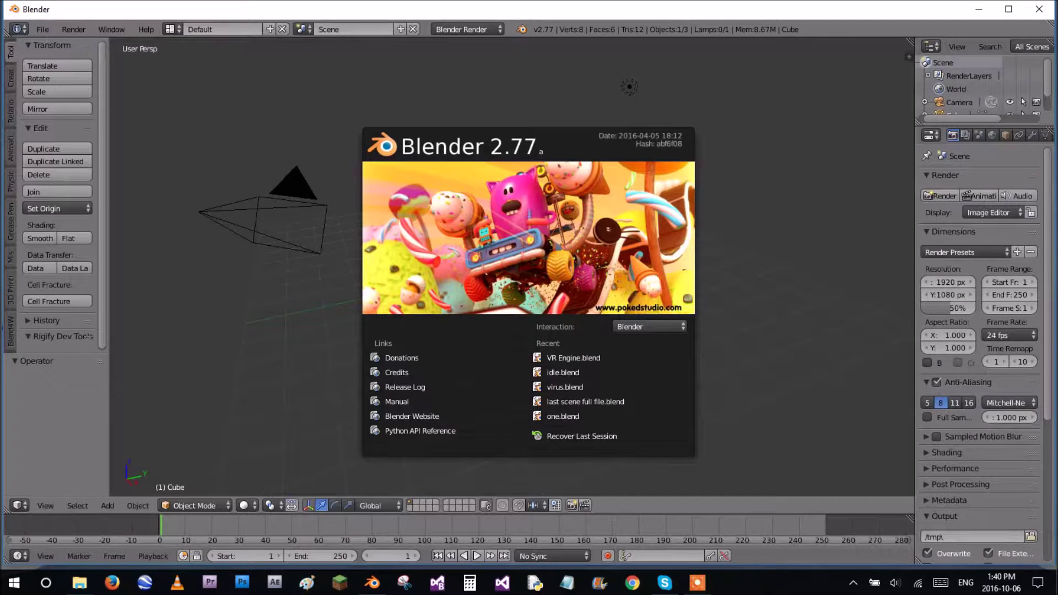
Close the splash screen and drag the timeline border up to enlarge the bottom area.
click(532, 242)
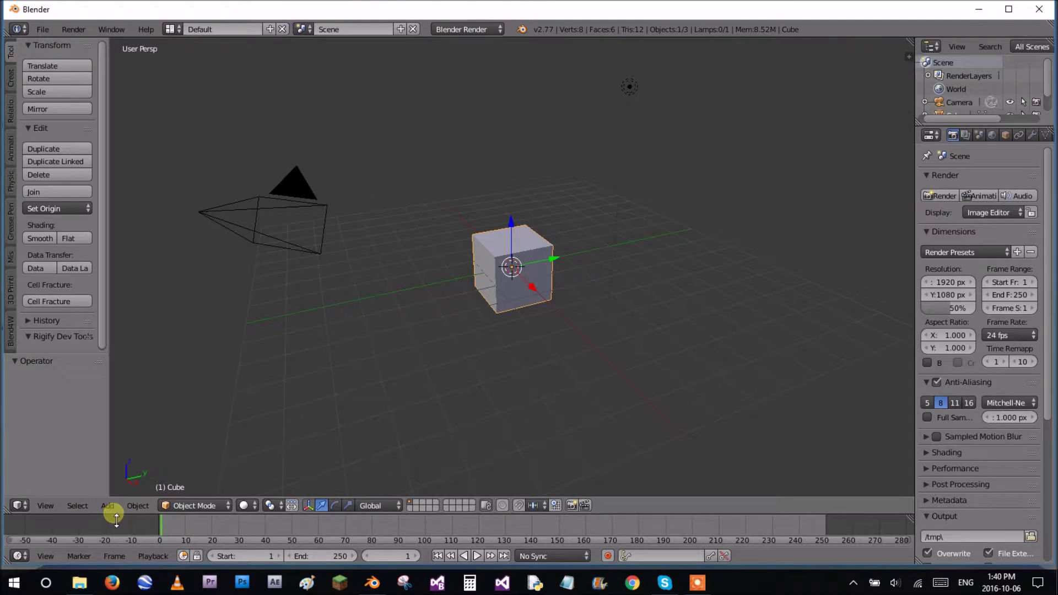
drag(112, 512, 166, 322)
click(449, 25)
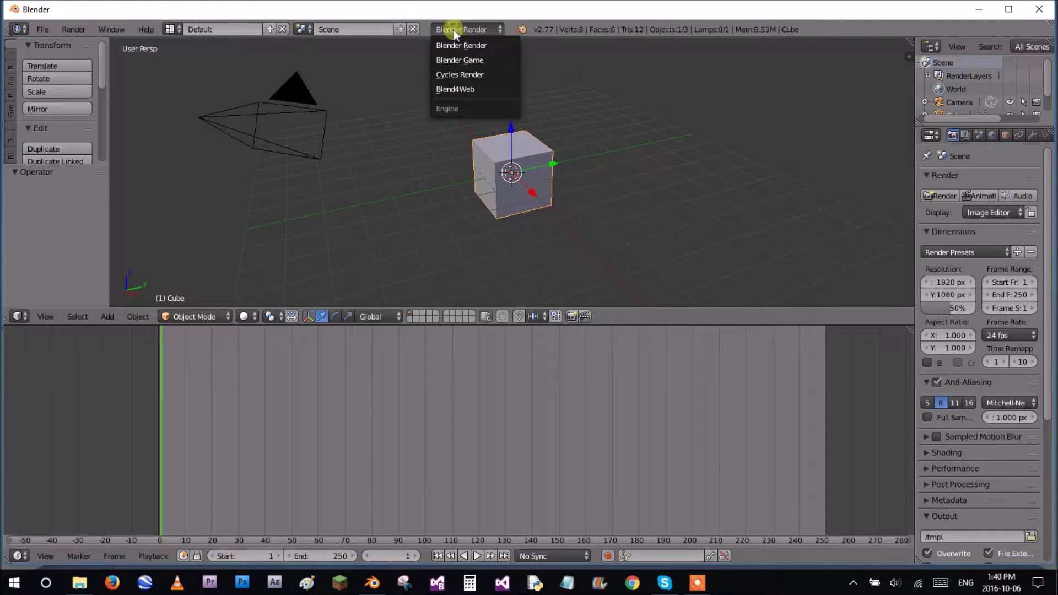
Set the render engine to Blender Game and turn the bottom area into the Logic Editor.
click(452, 61)
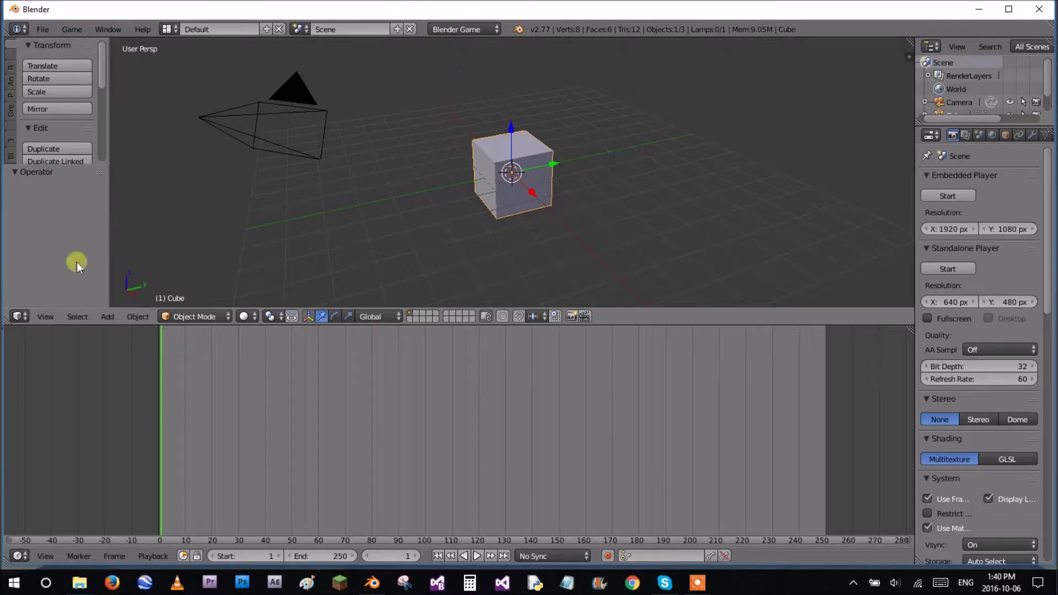
click(19, 554)
click(60, 379)
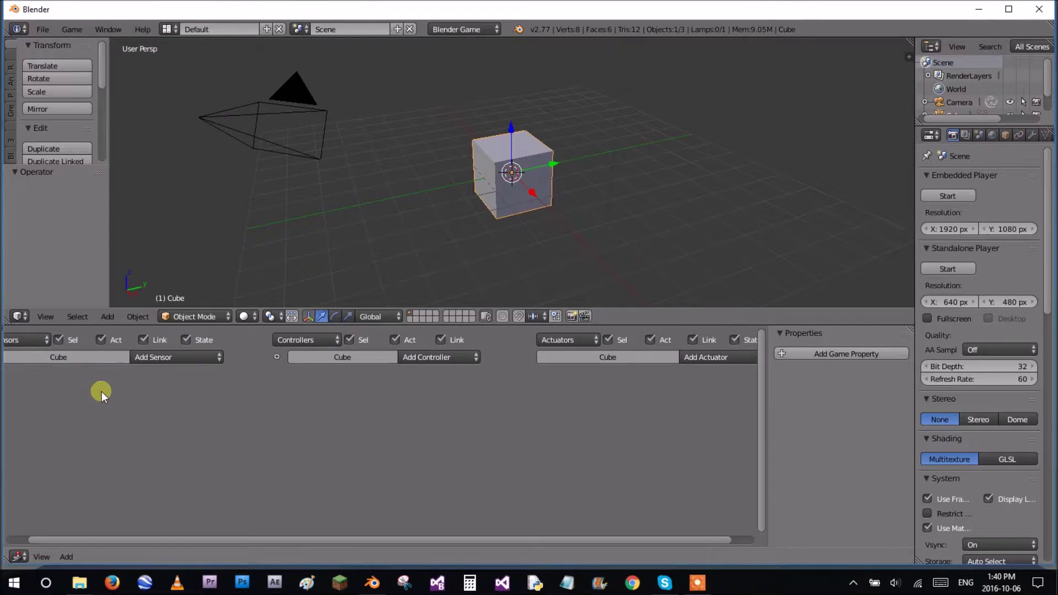
scroll(102, 392, left, 2)
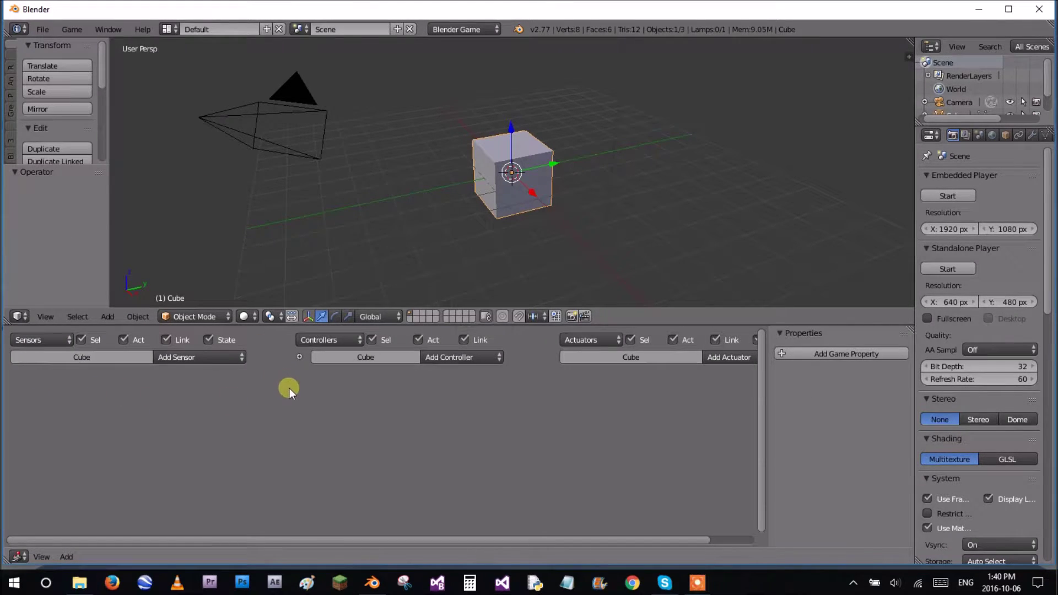
Add two Keyboard sensors to the cube.
click(184, 364)
click(194, 267)
click(187, 346)
click(186, 259)
Name the first sensor W, assign it the W key, and collapse it.
click(118, 387)
text(W)
click(341, 429)
click(135, 433)
key(w)
click(19, 388)
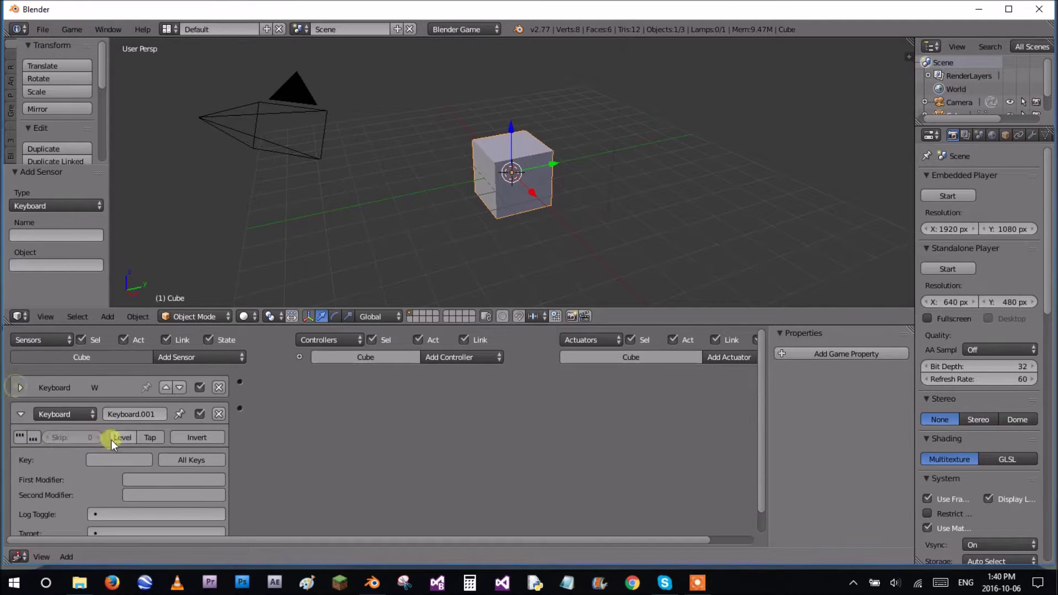
Name the second sensor Spacebar, assign it the Space key, and collapse it.
click(149, 413)
text(Space)
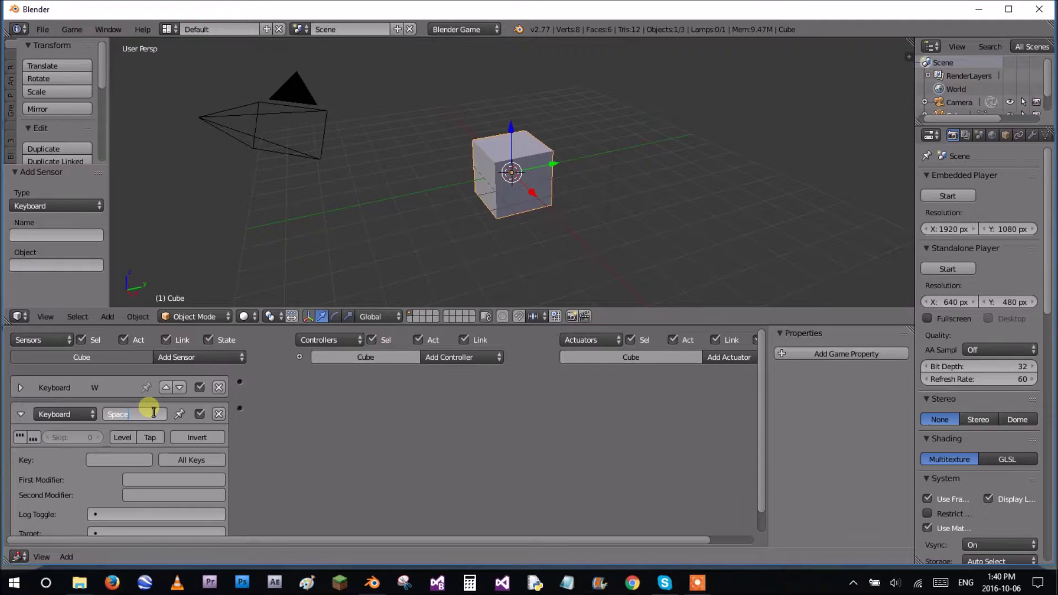
text(bar)
key(Return)
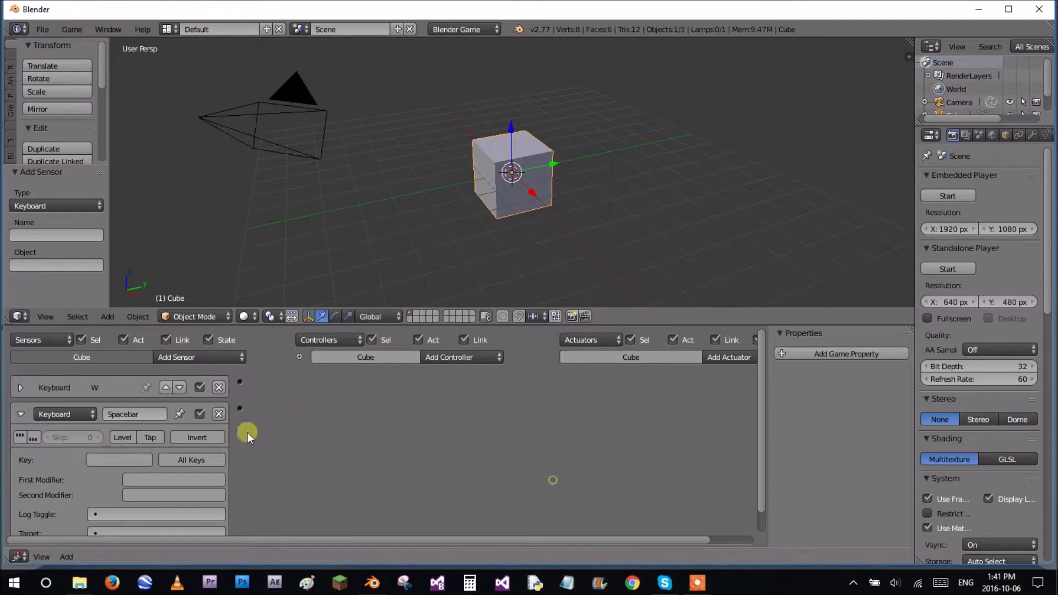
click(102, 465)
key(space)
click(23, 414)
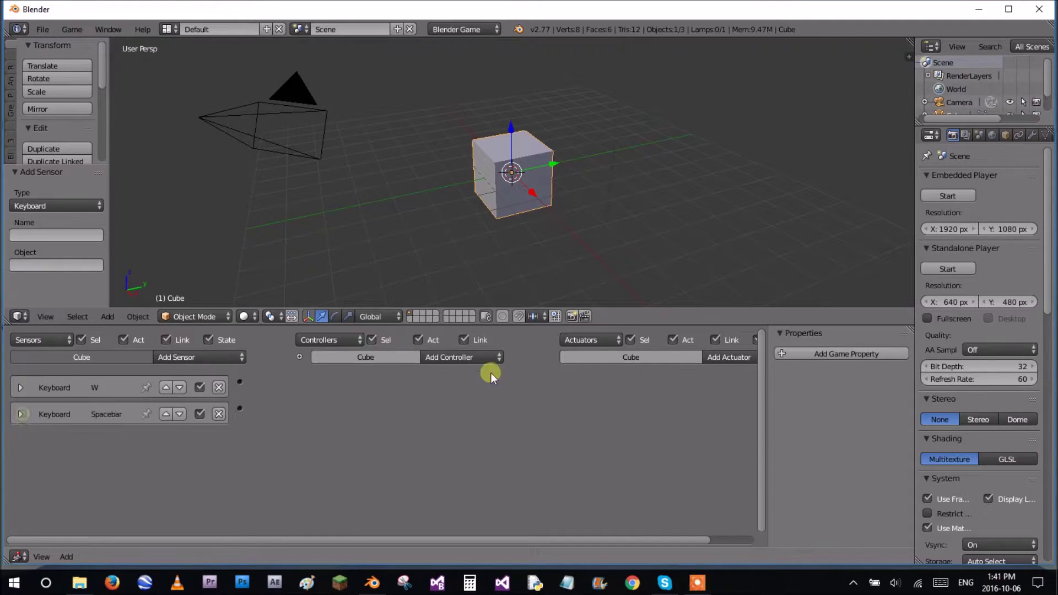
Add And, Or, Nand, Nor and Xor controllers to the cube.
click(476, 358)
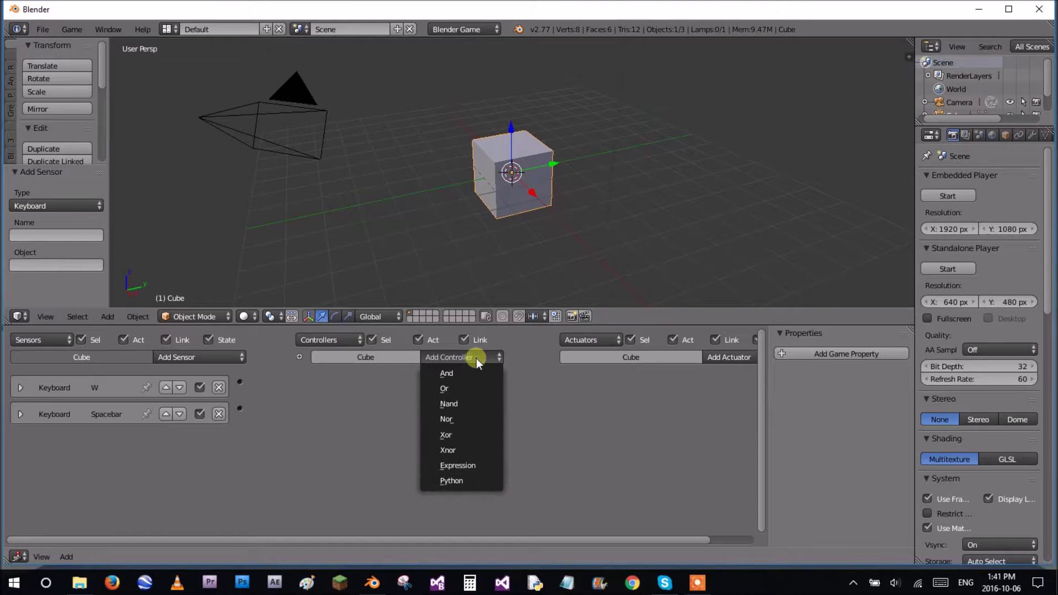
key(a)
click(476, 358)
key(o)
click(476, 358)
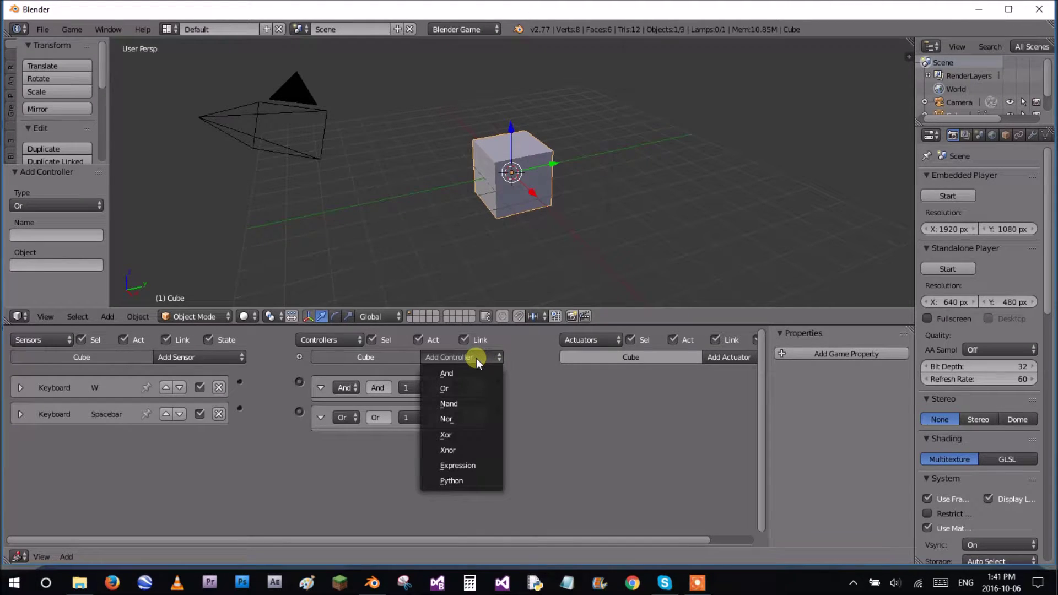
key(n)
click(476, 358)
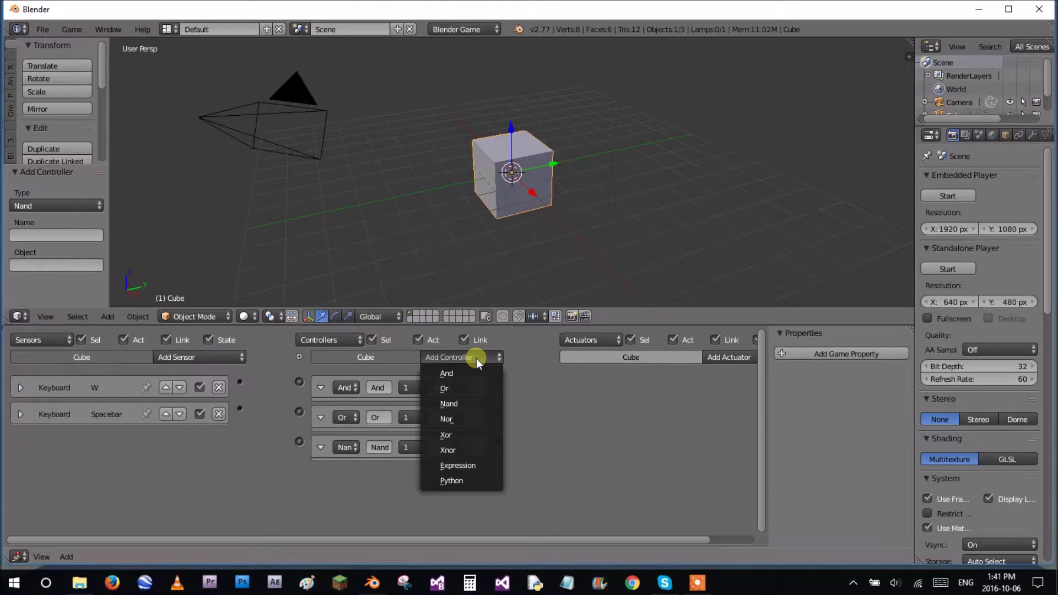
key(r)
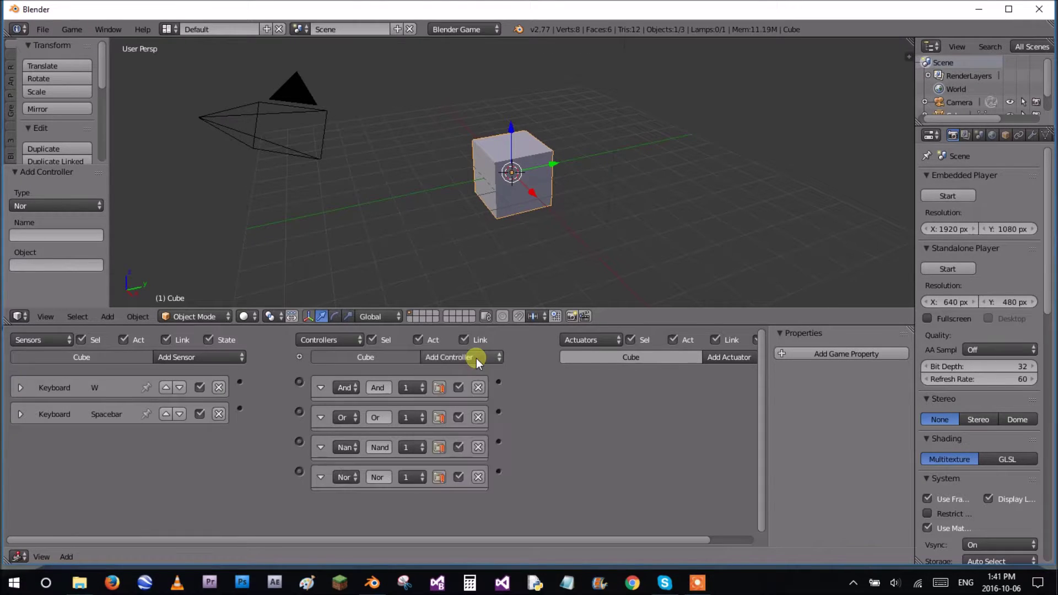
click(475, 358)
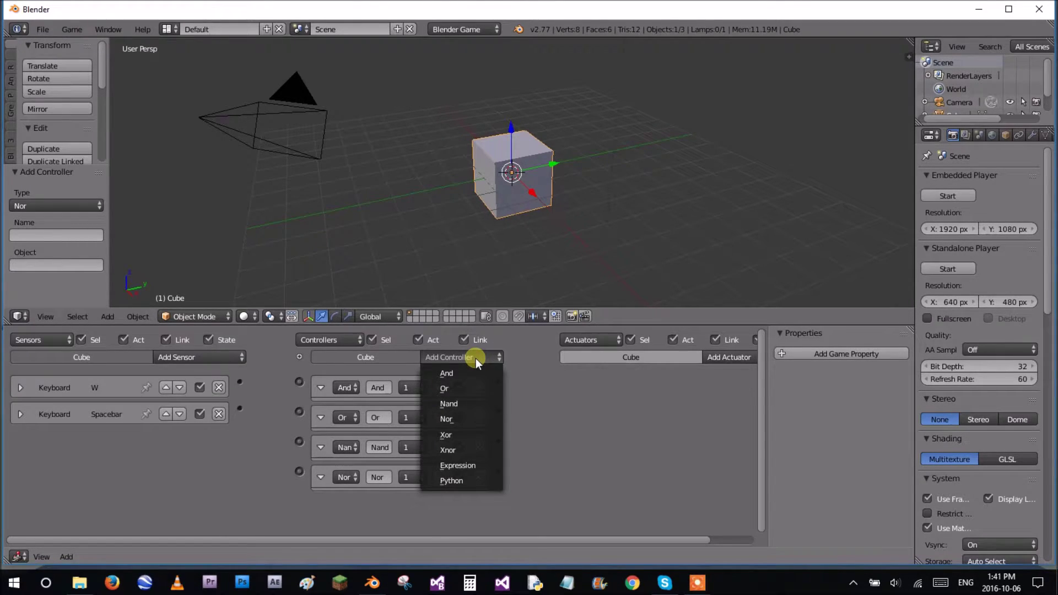
key(x)
Add Xnor and Python controllers to the cube.
click(475, 358)
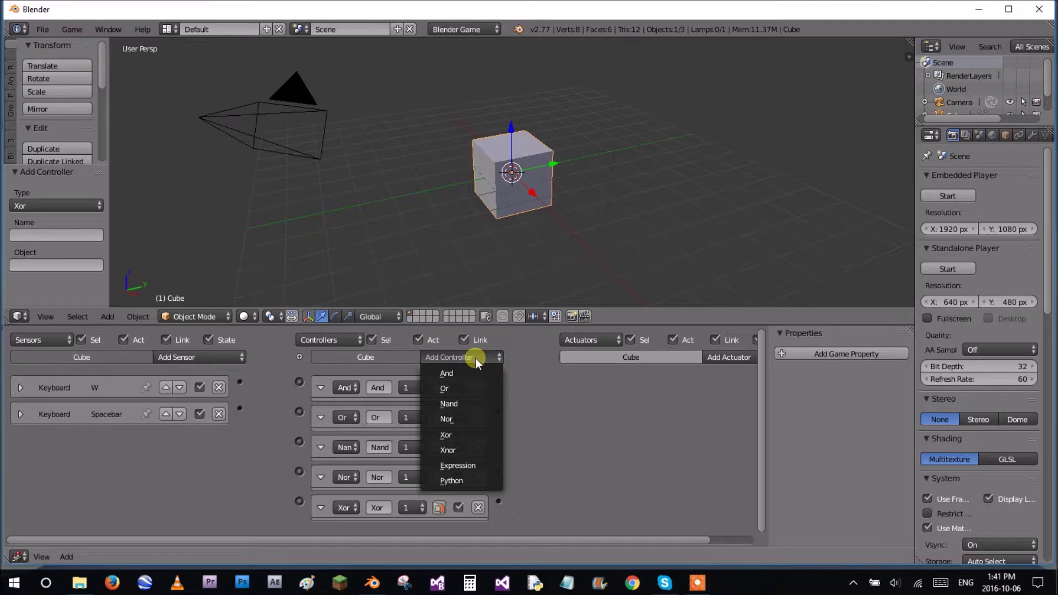
click(461, 449)
scroll(549, 450, down, 1)
scroll(560, 479, up, 1)
click(471, 357)
click(481, 486)
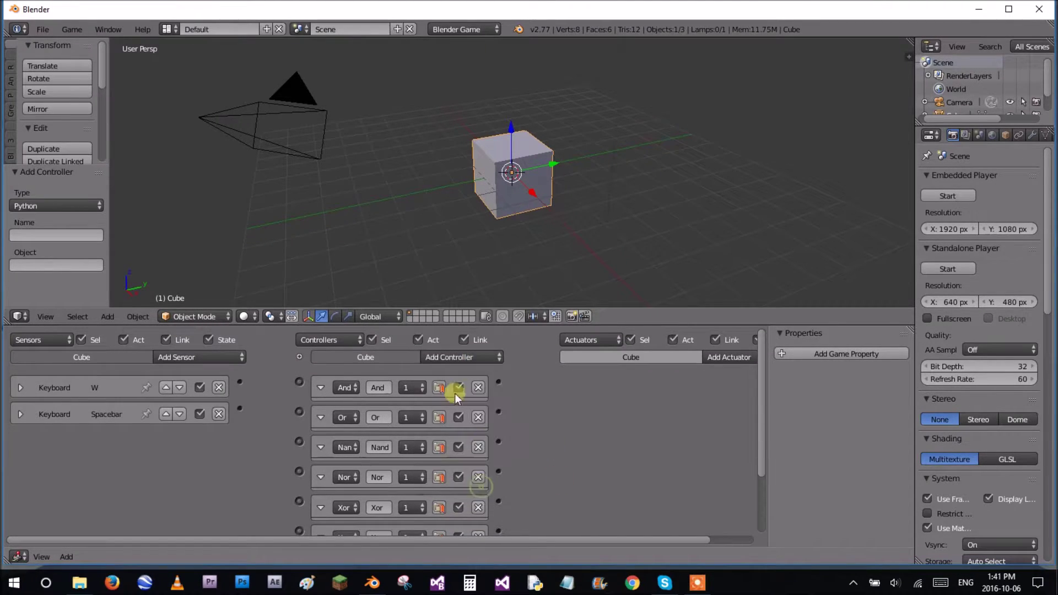
Collapse the And, Or, Nand, Nor, Xor, Xnor and Python controller rows.
click(320, 387)
click(318, 414)
click(319, 440)
click(319, 466)
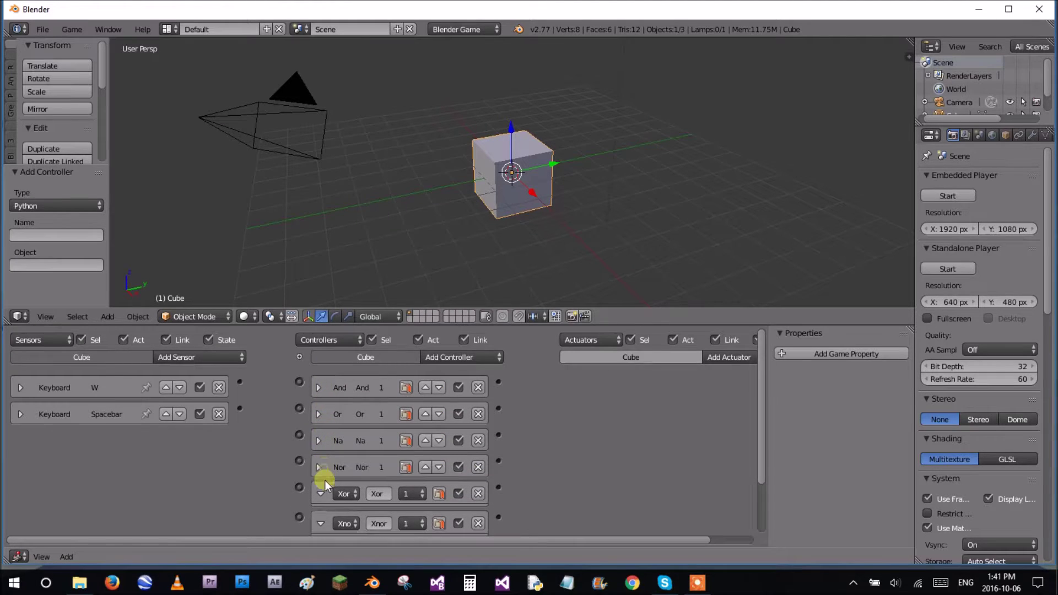
scroll(323, 477, down, 1)
click(323, 428)
click(323, 461)
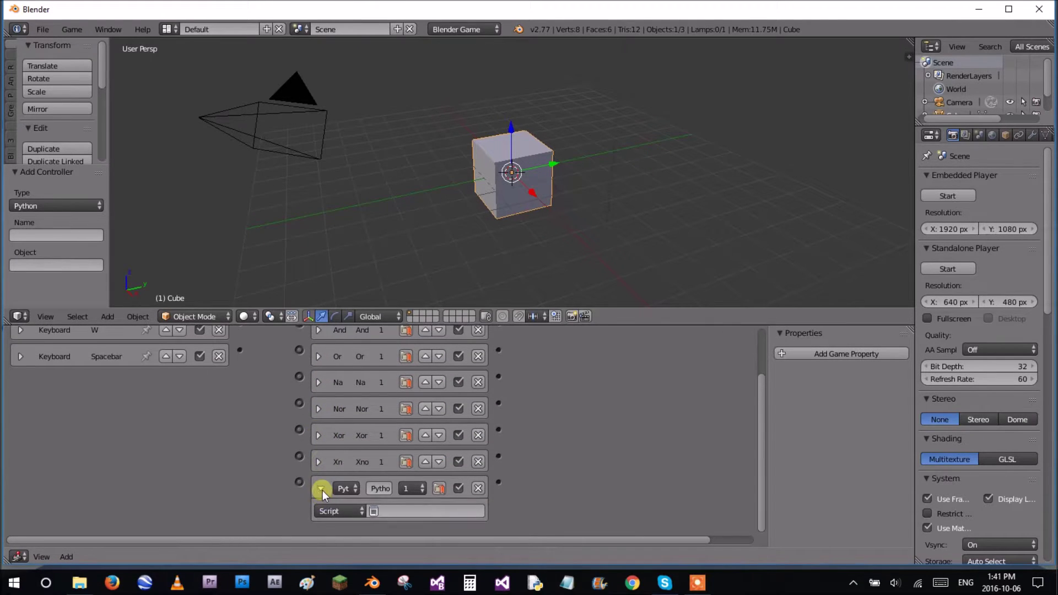
click(321, 489)
scroll(468, 500, up, 1)
click(470, 358)
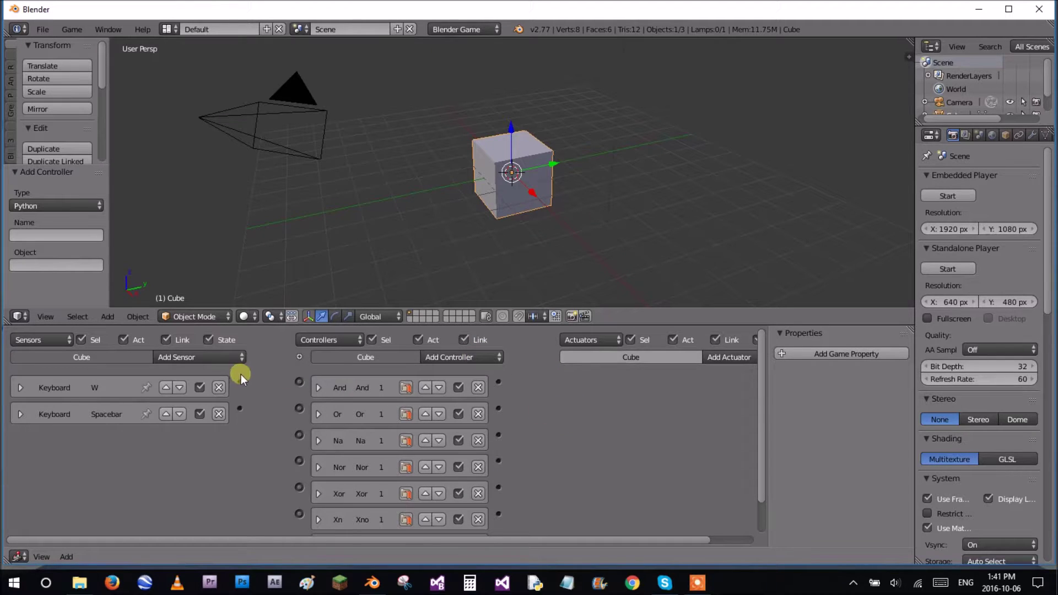
Add a Motion actuator with Simple Motion type and collapse it.
click(21, 388)
click(21, 388)
click(745, 359)
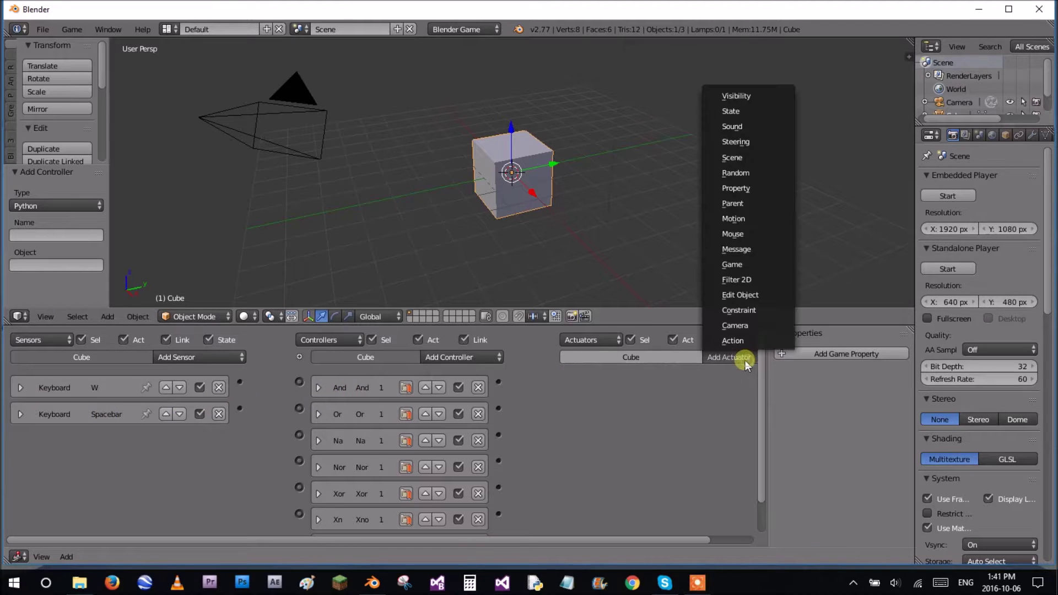
click(744, 219)
click(632, 414)
click(633, 406)
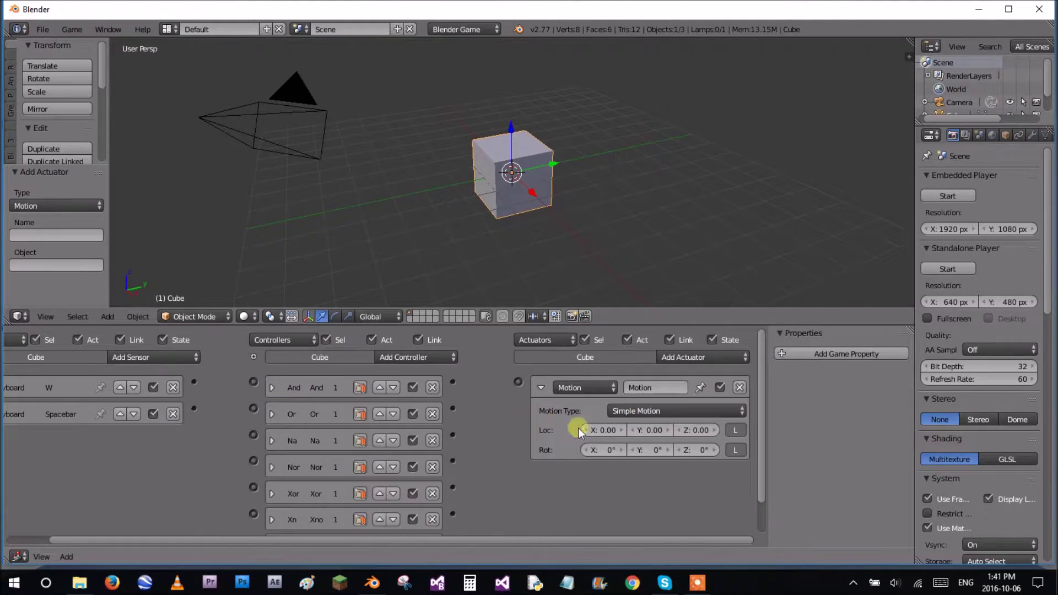
click(540, 387)
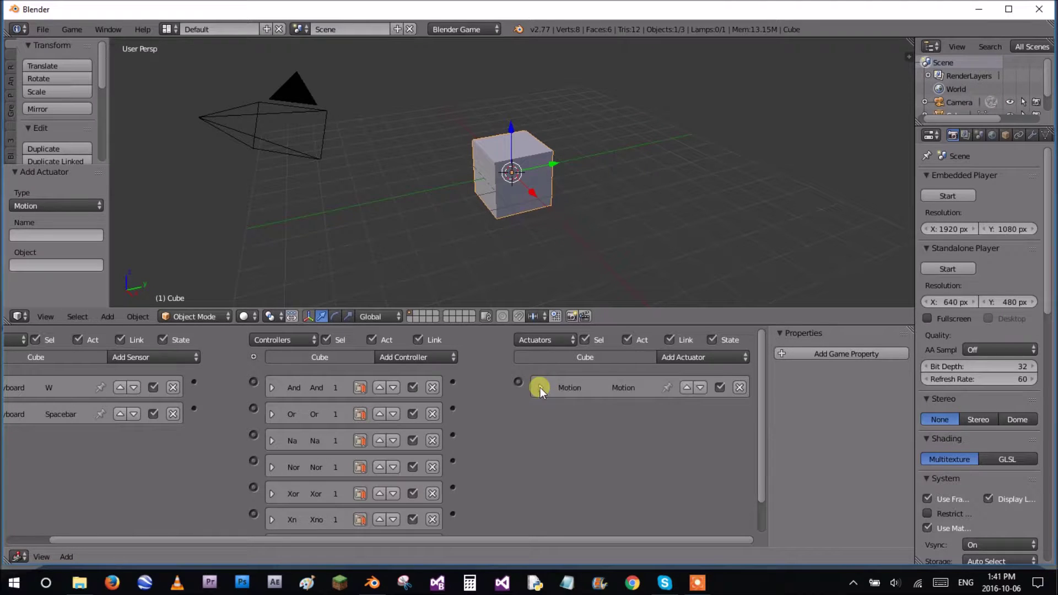
Link the And, Nand, Nor, Xor and Xnor controller outputs to the Motion actuator.
drag(455, 380, 518, 381)
drag(452, 434, 518, 382)
drag(451, 460, 518, 380)
drag(453, 487, 517, 382)
drag(450, 515, 517, 380)
scroll(518, 378, down, 2)
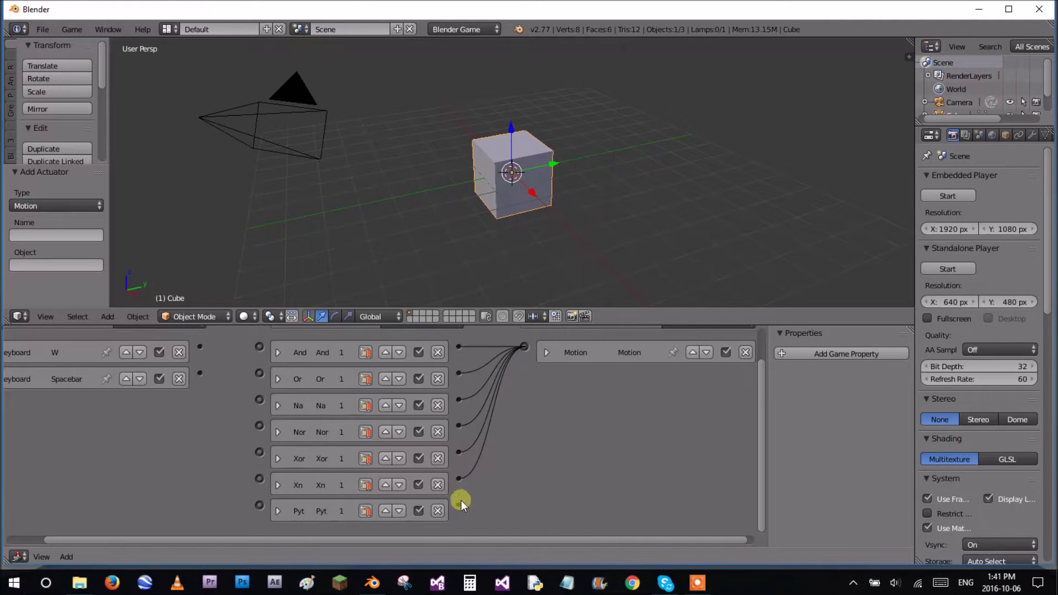
scroll(474, 500, up, 1)
ctrl+scroll(616, 414, down, 2)
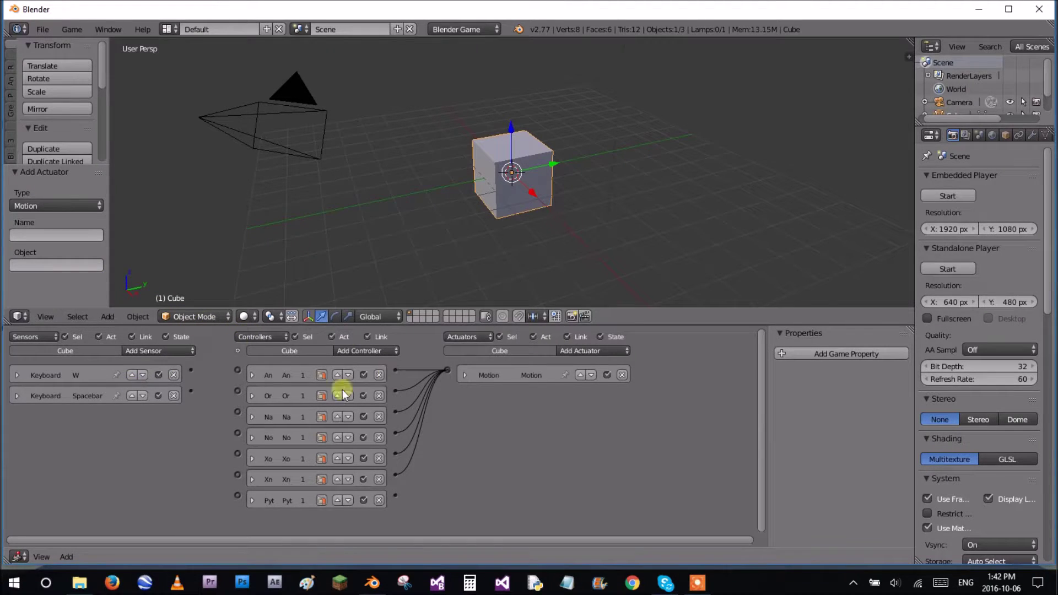
ctrl+scroll(248, 424, up, 3)
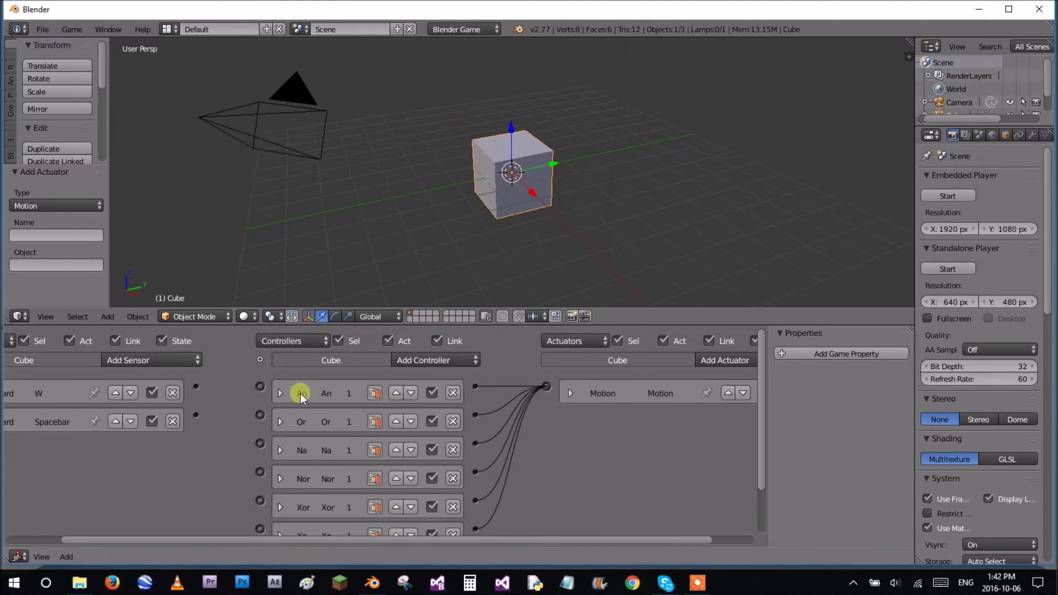
ctrl+scroll(252, 419, down, 3)
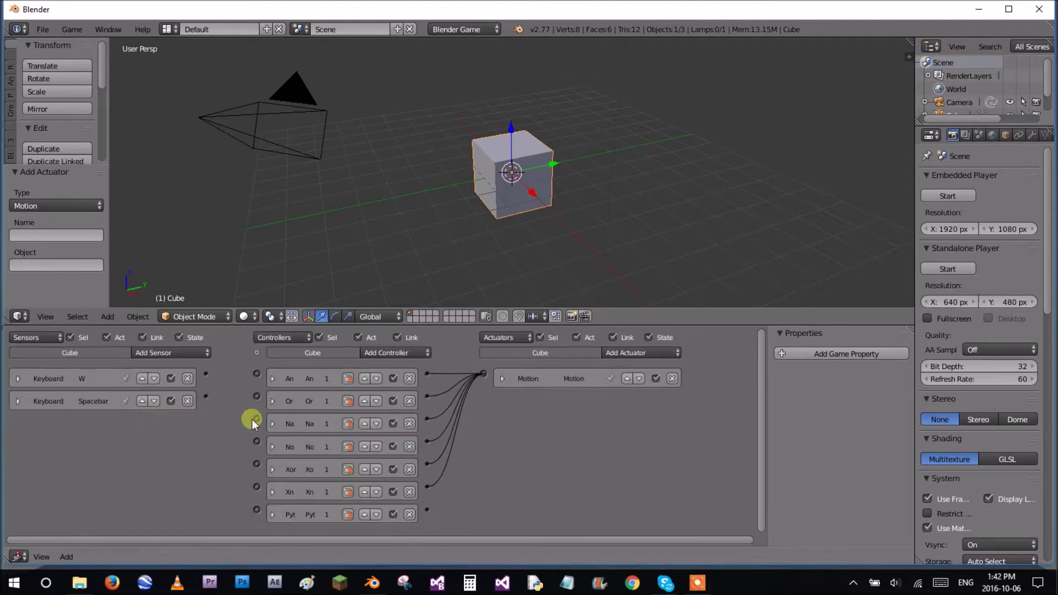
click(272, 378)
click(273, 378)
Add a Keyboard sensor keyed to S, wire it into the And controller, and start the game.
click(180, 352)
click(164, 431)
click(113, 462)
key(s)
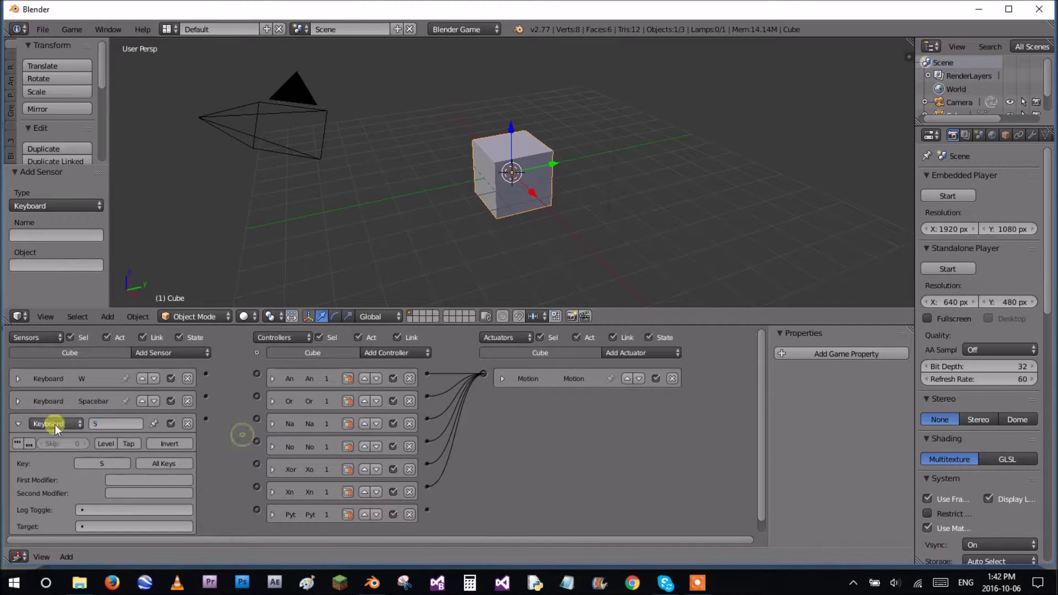
click(18, 423)
drag(239, 404, 264, 370)
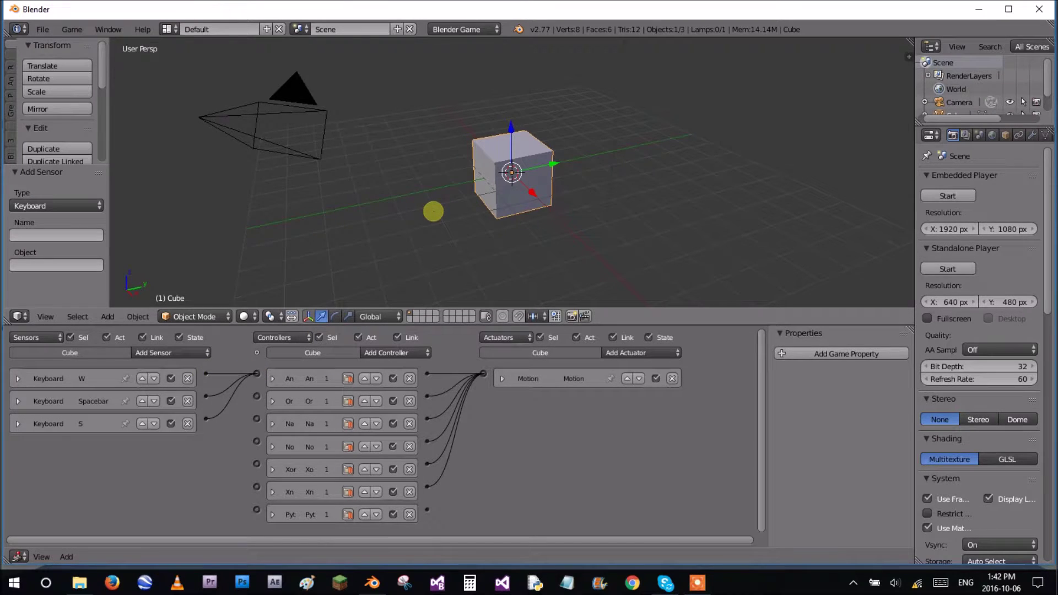
key(p)
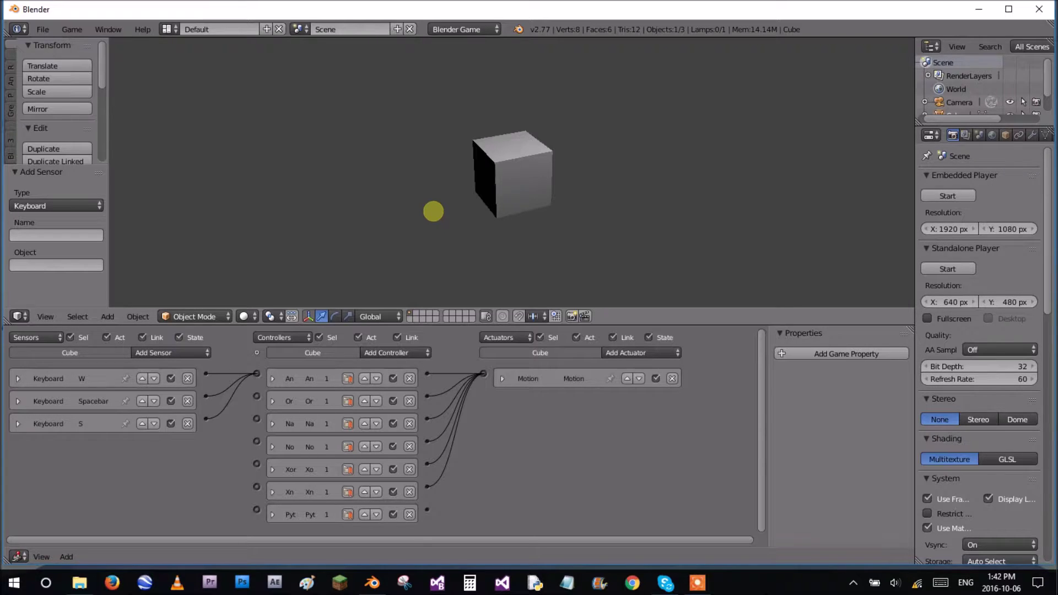
key(w)
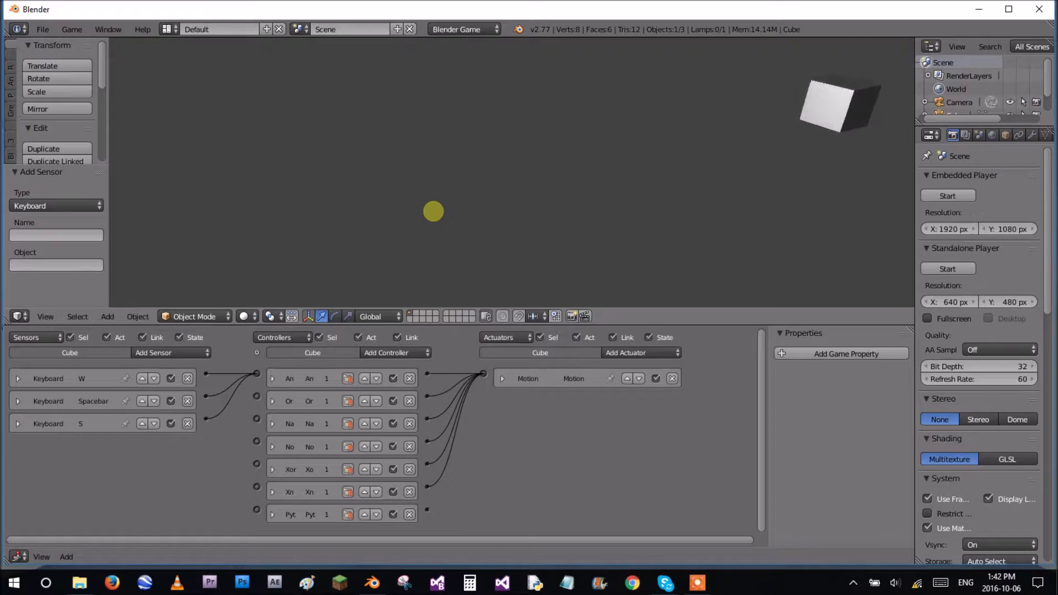
key(Escape)
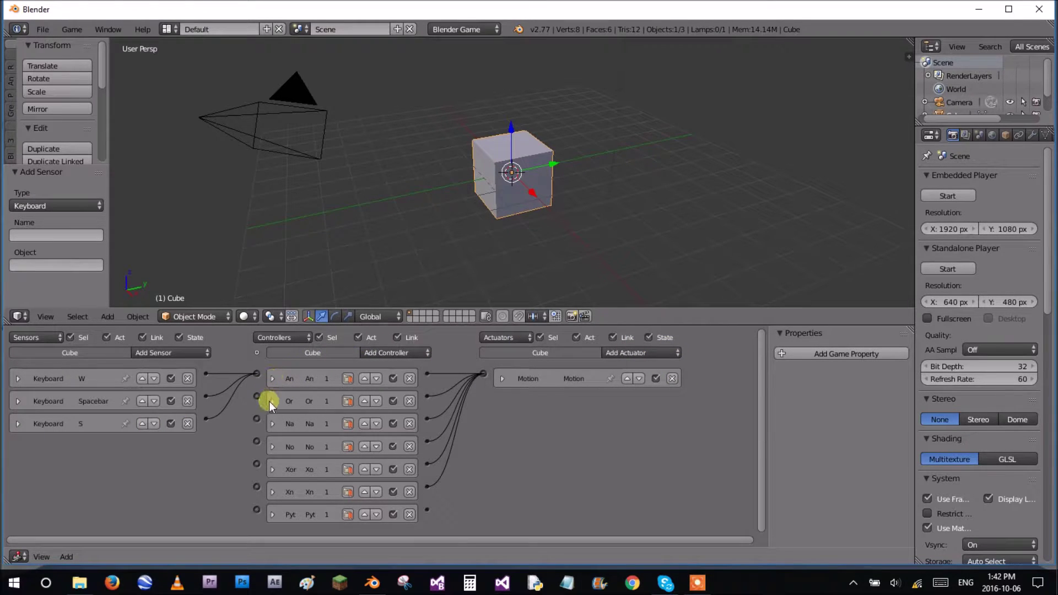
Delete the And controller, link W and Spacebar sensors to Or, and start the game.
click(411, 377)
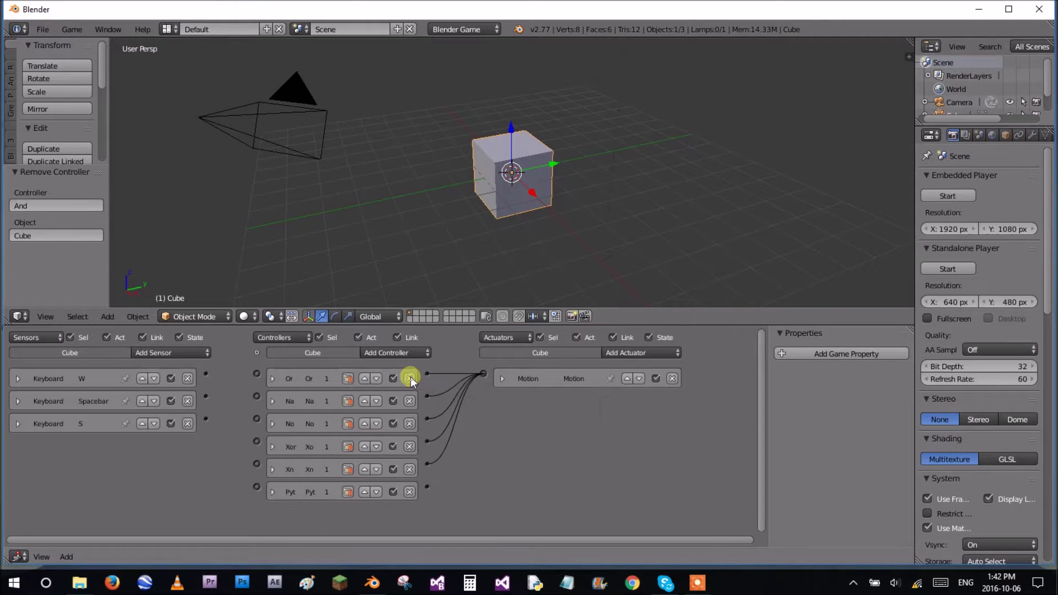
click(272, 379)
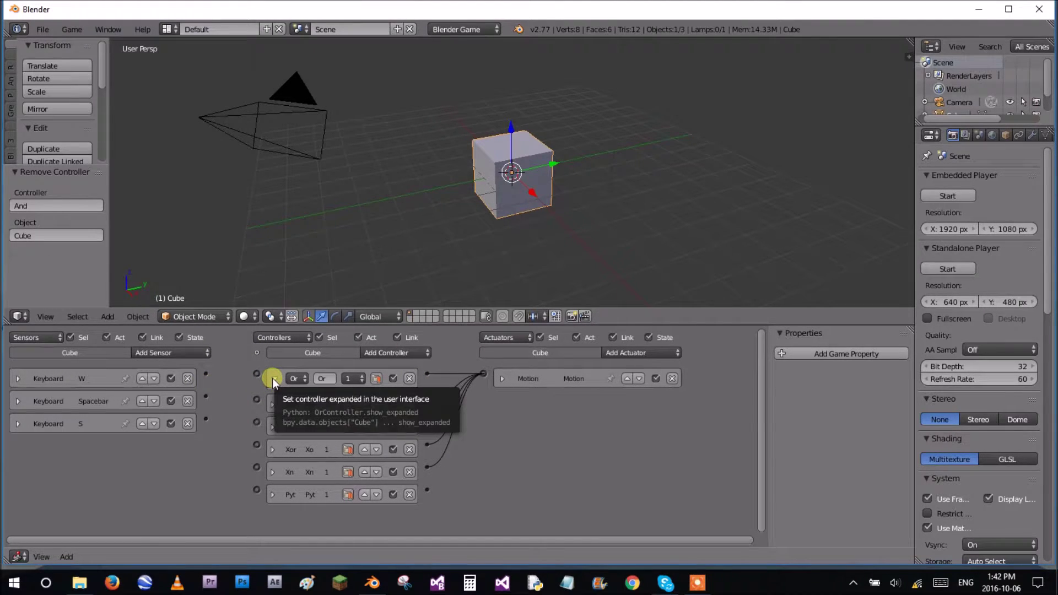
click(272, 378)
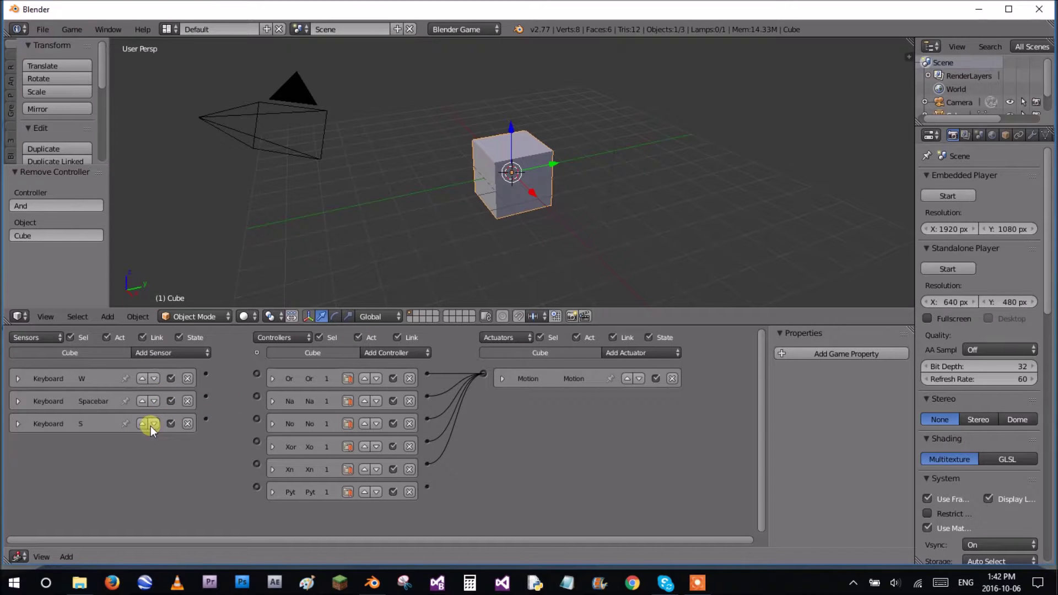
drag(207, 373, 256, 374)
drag(203, 418, 255, 373)
key(p)
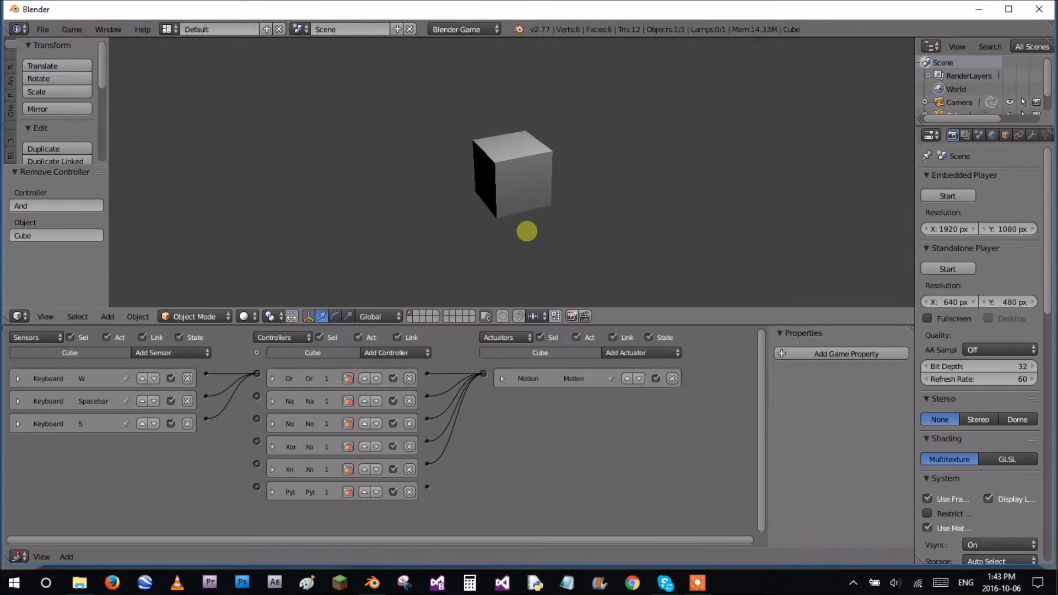
key(w)
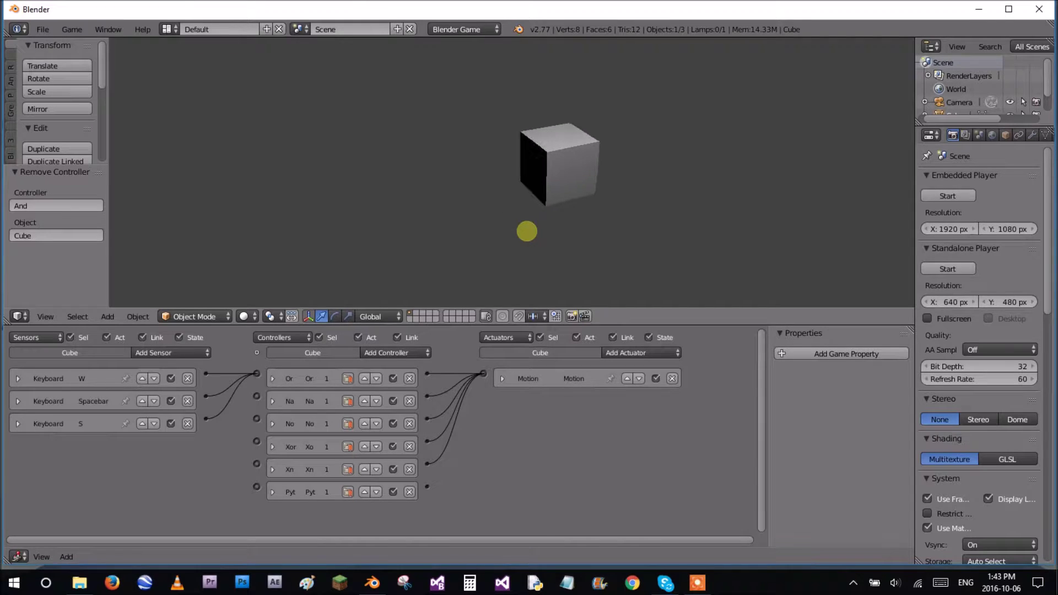
key(w)
key(w)
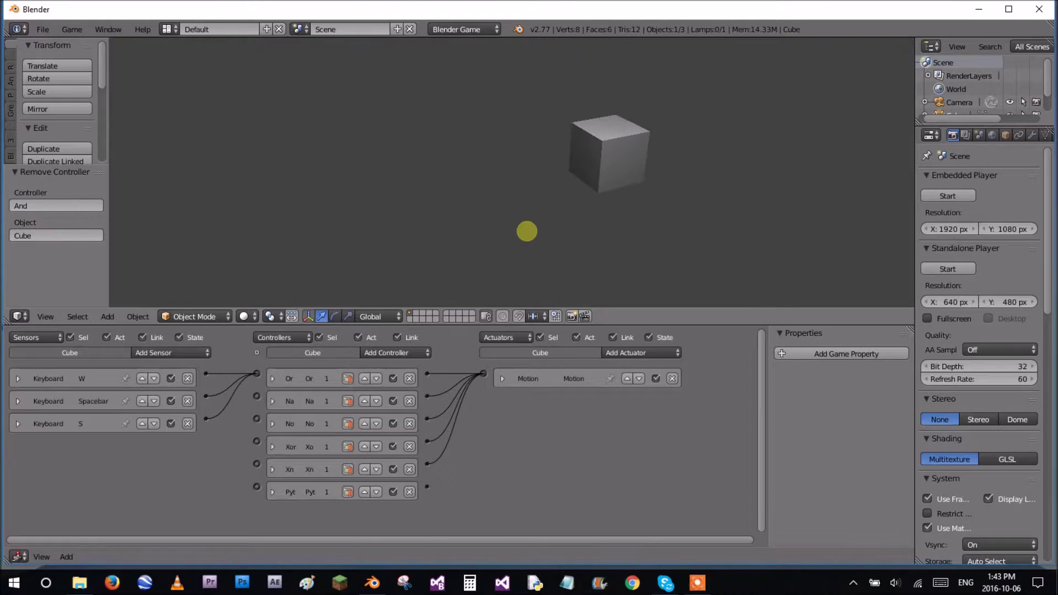
key(w)
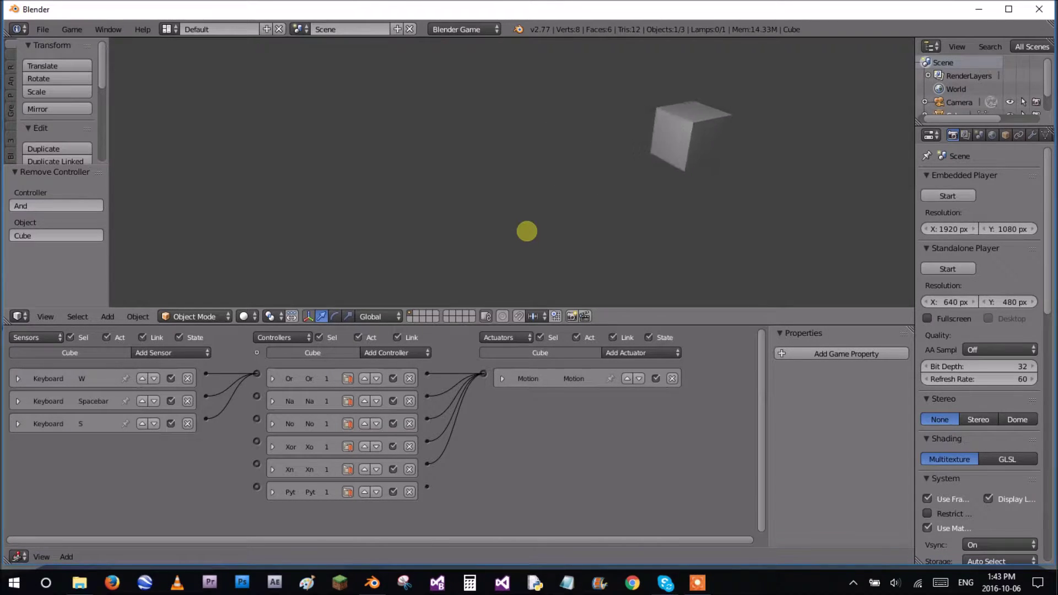
key(w)
key(w)
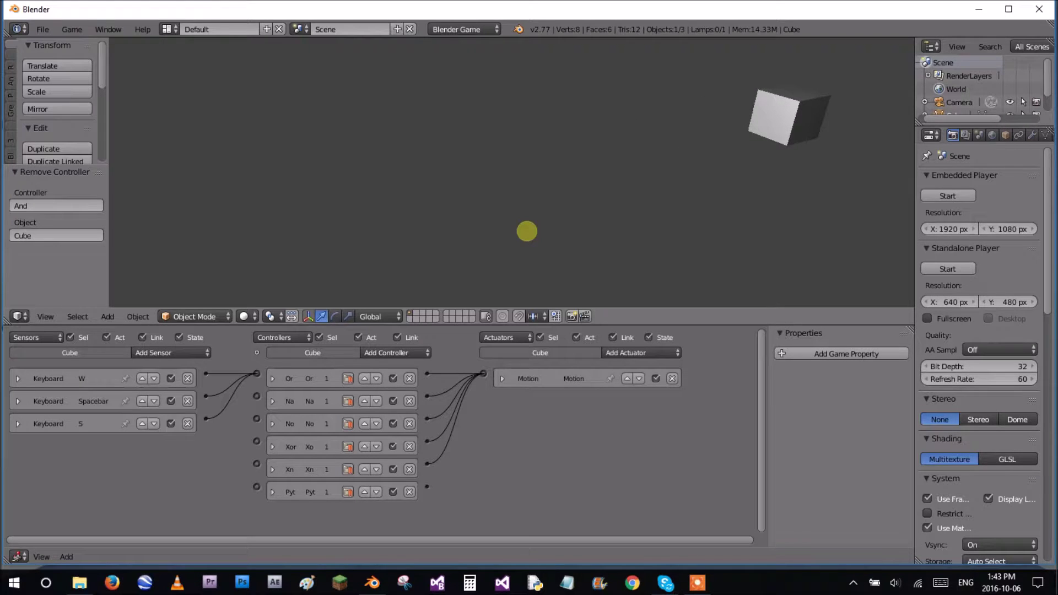
key(Escape)
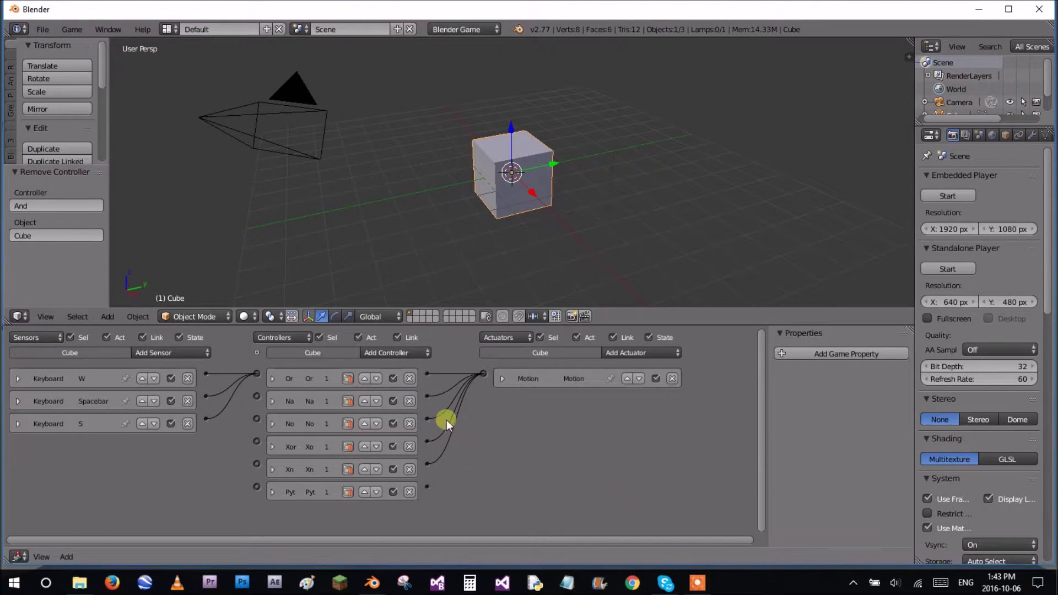
Delete the Or controller, leaving the Nand controller collapsed.
click(409, 379)
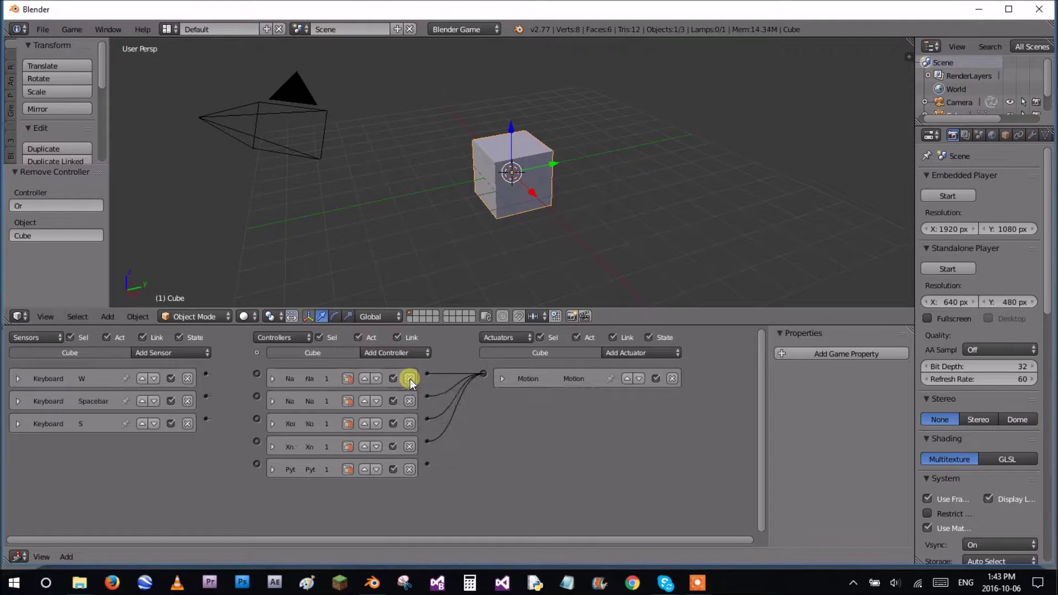
click(273, 380)
click(274, 379)
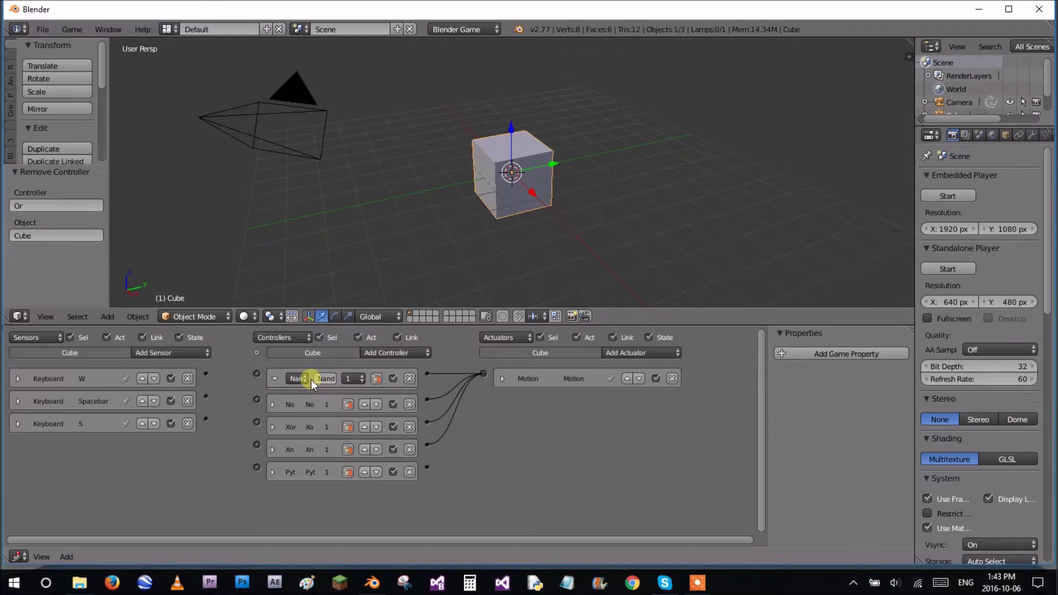
click(279, 380)
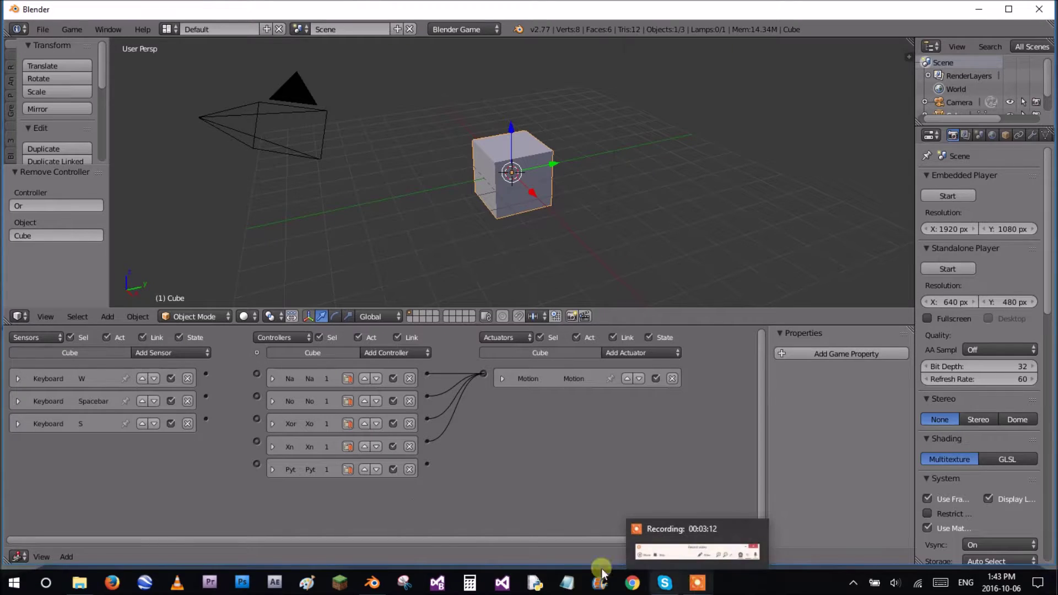
click(274, 378)
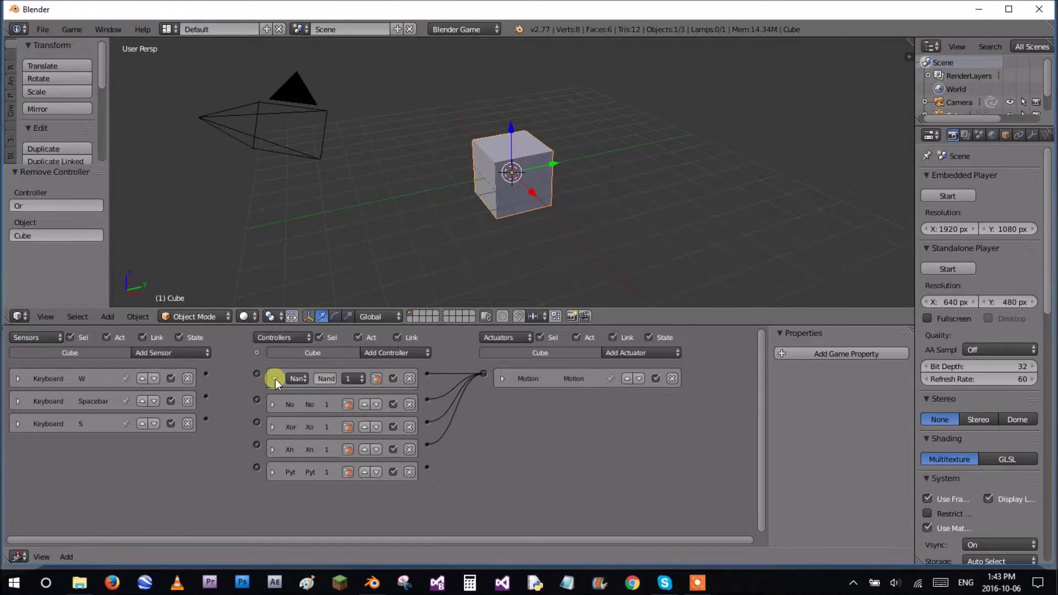
click(274, 379)
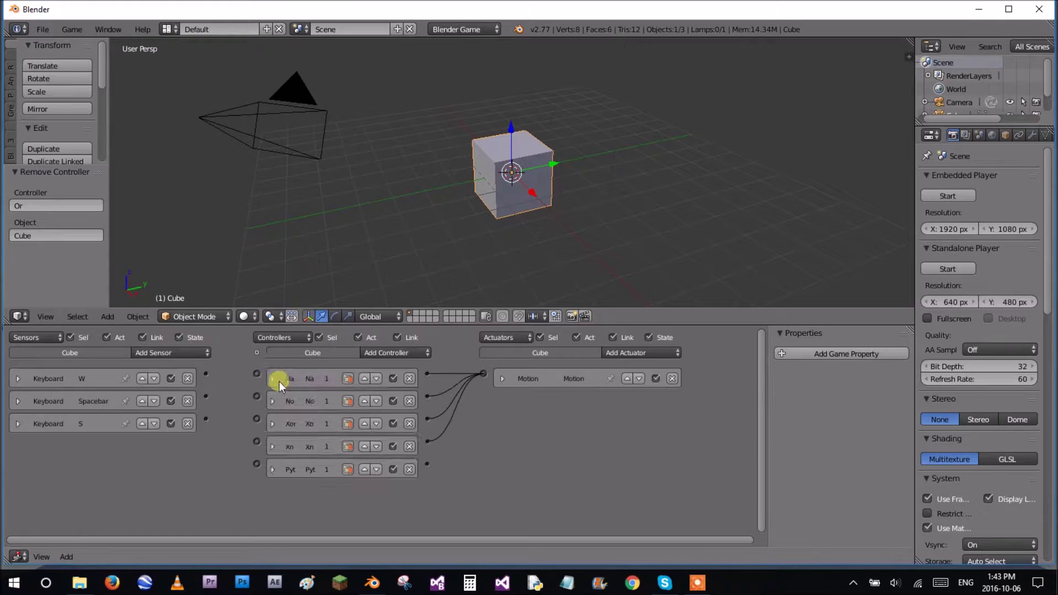
Link the W, Spacebar and S sensors to the Nand controller and start the game.
drag(206, 374, 253, 373)
drag(226, 385, 255, 374)
drag(201, 415, 256, 369)
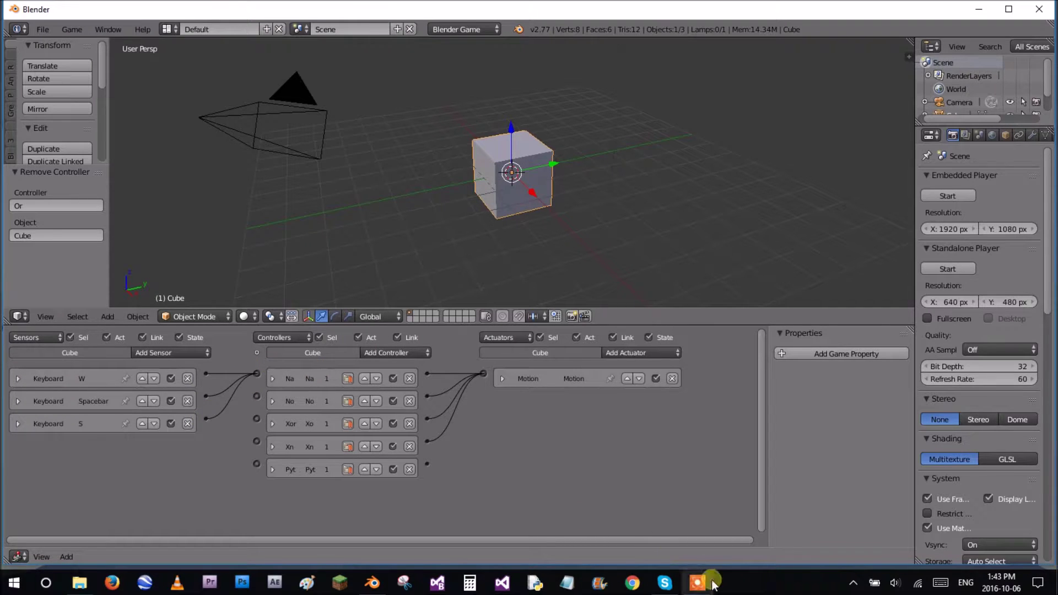
mouse_move(711, 586)
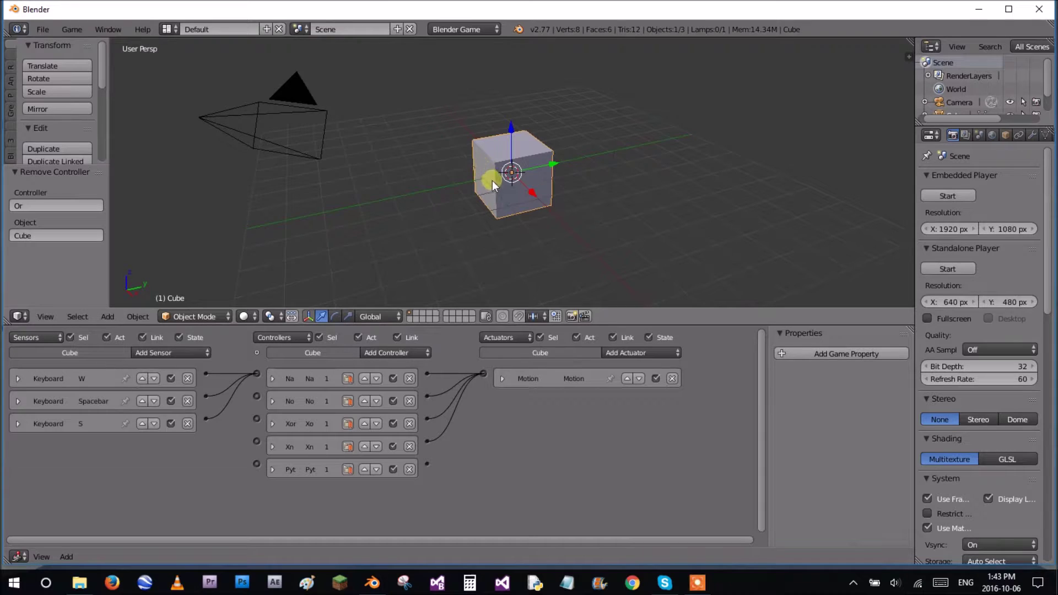
key(p)
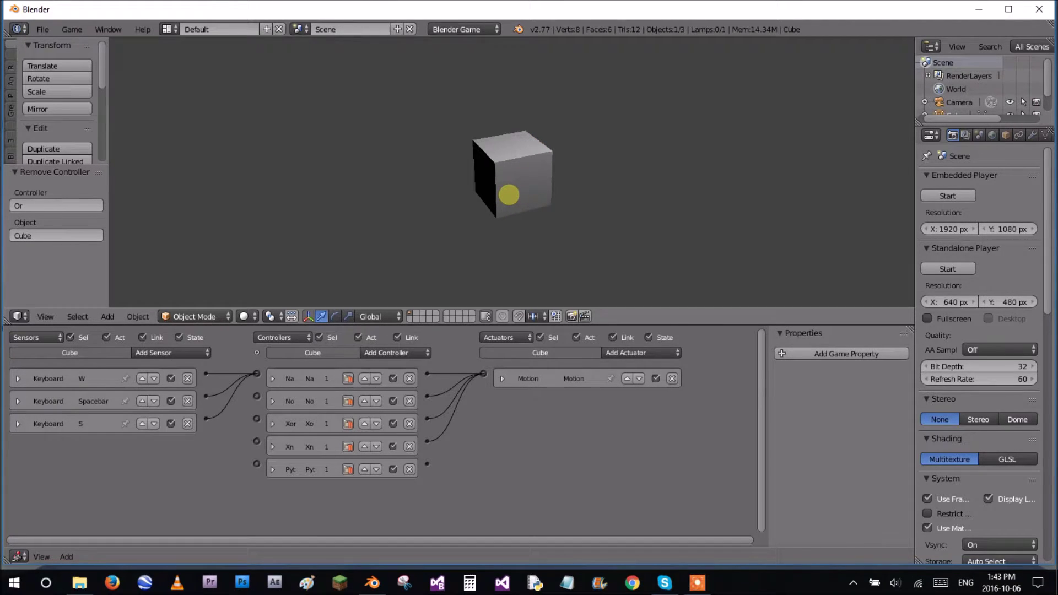
Drive the cube with W, stop with Esc, restart, and drive it out of view.
key(w)
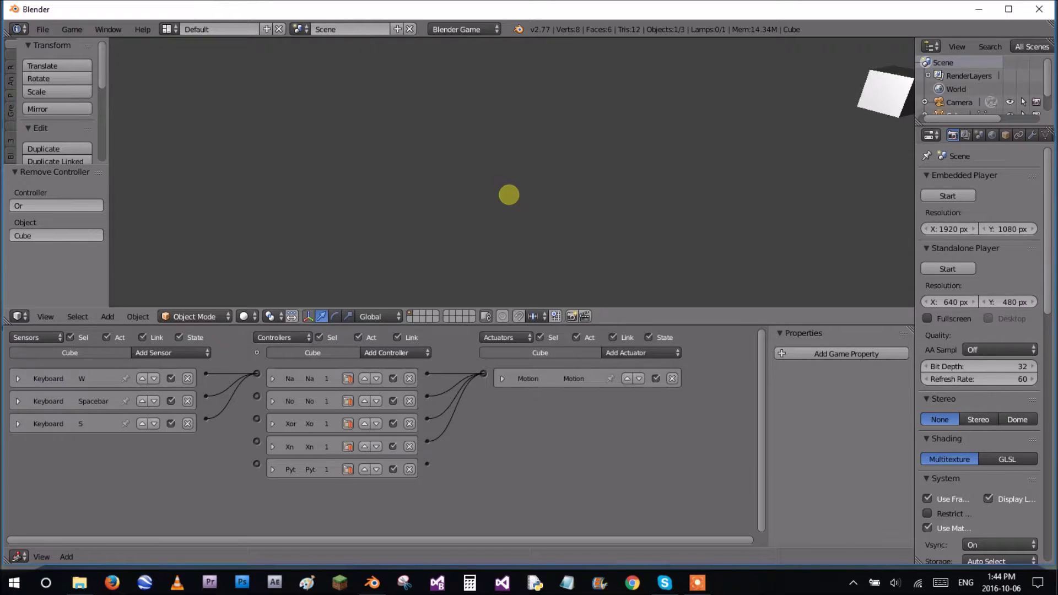
key(Escape)
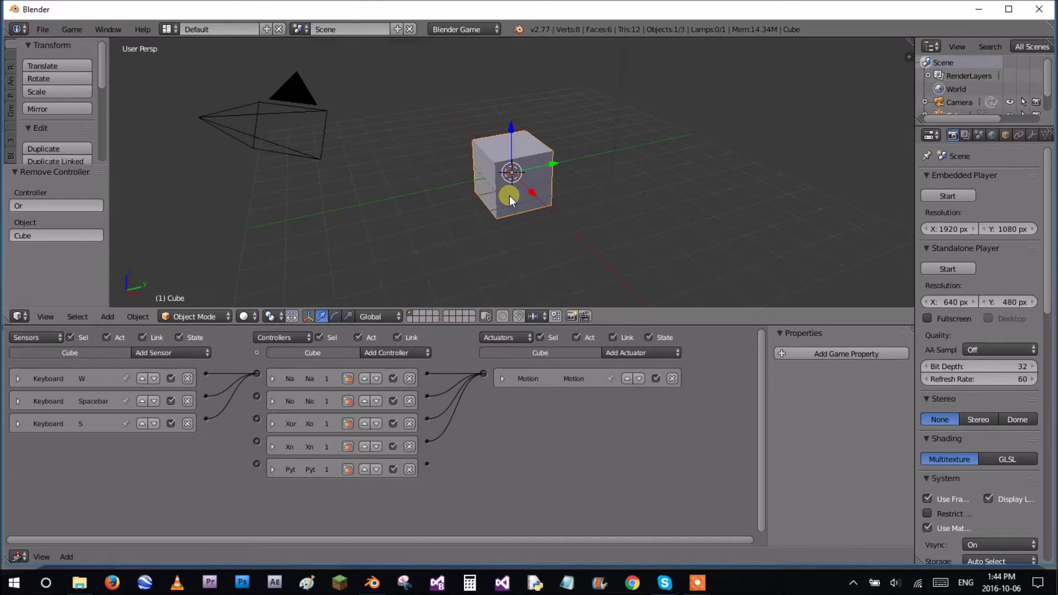
key(p)
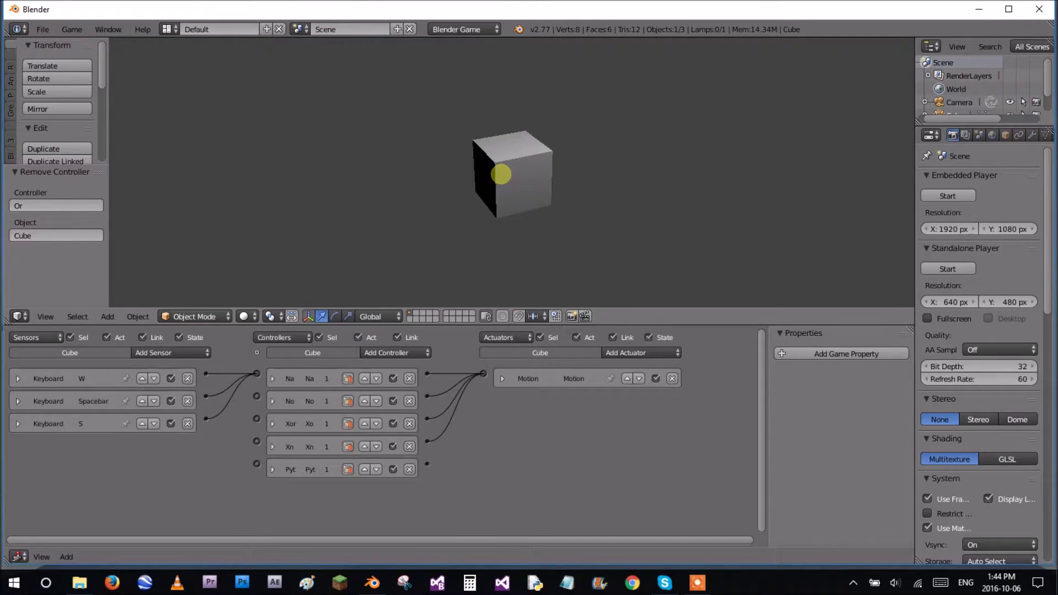
key(w)
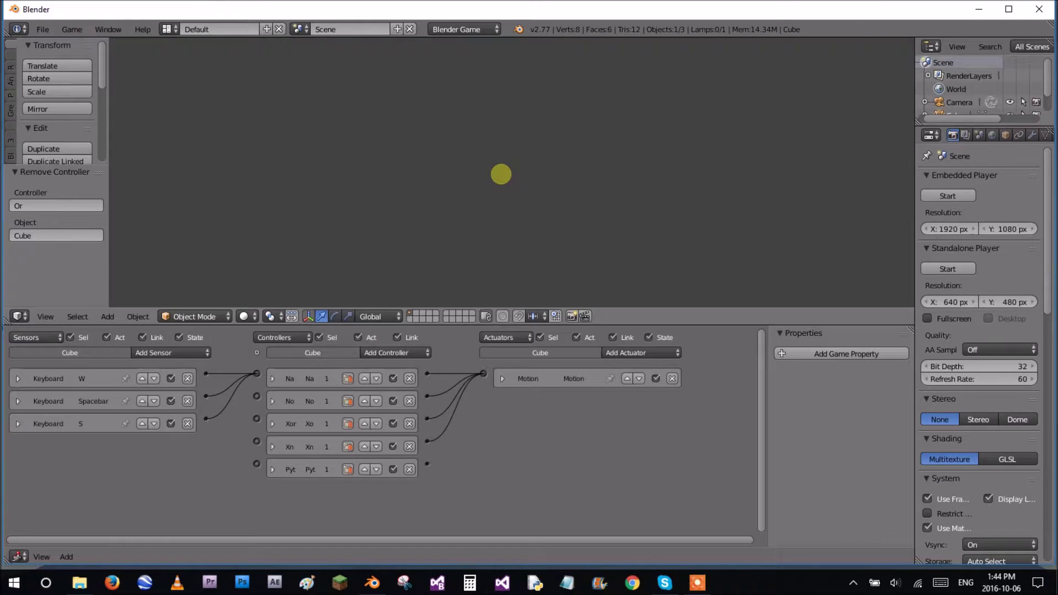
Stop the running game and delete the Nand controller.
key(Escape)
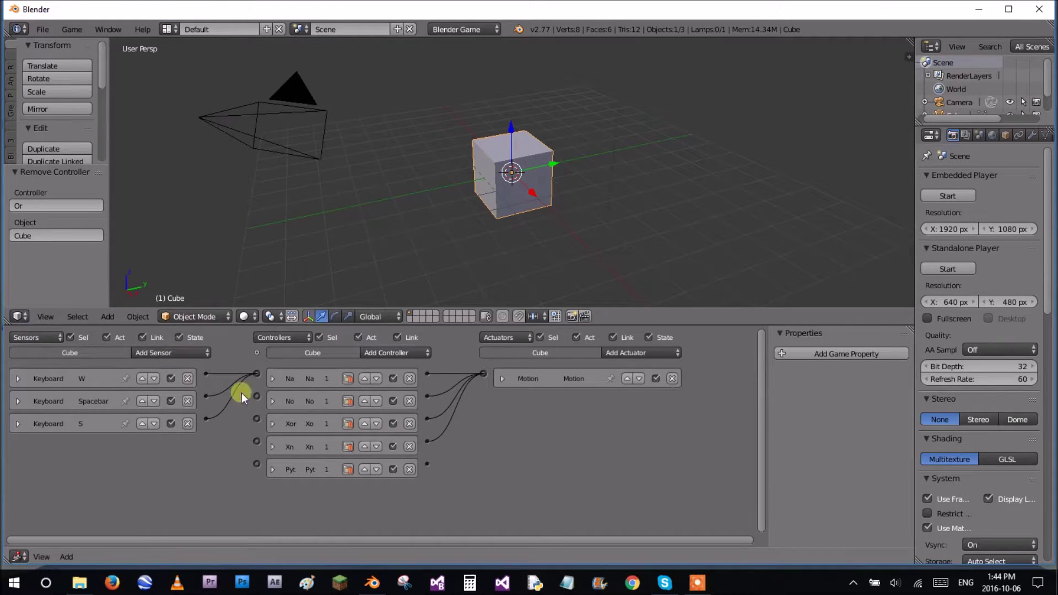
click(410, 377)
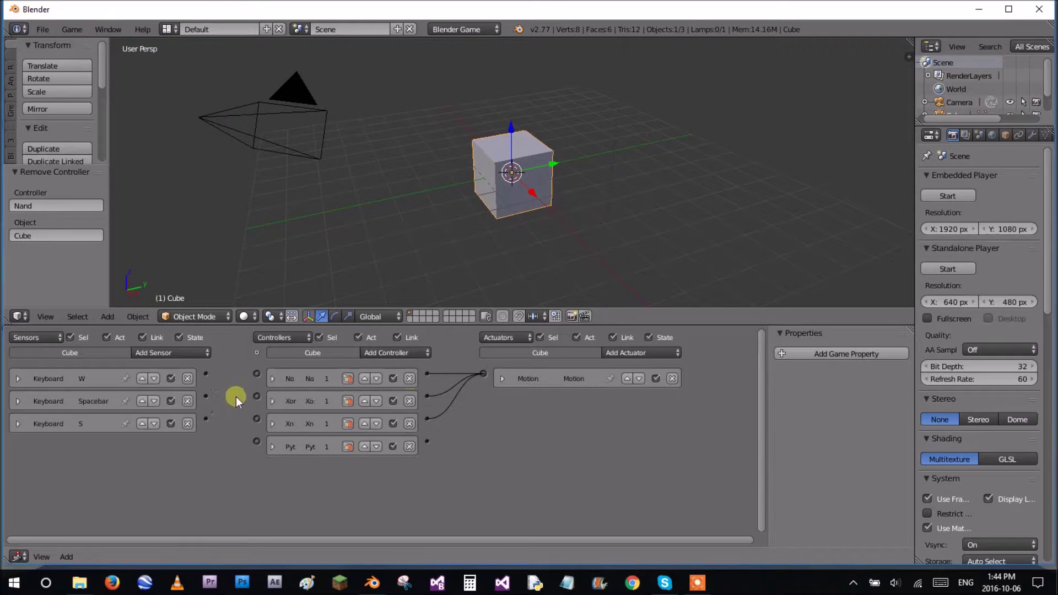
click(272, 376)
click(273, 377)
Link the W, Spacebar and S keyboard sensors to the Nor controller input.
drag(205, 374, 256, 374)
drag(206, 396, 256, 374)
drag(206, 419, 256, 374)
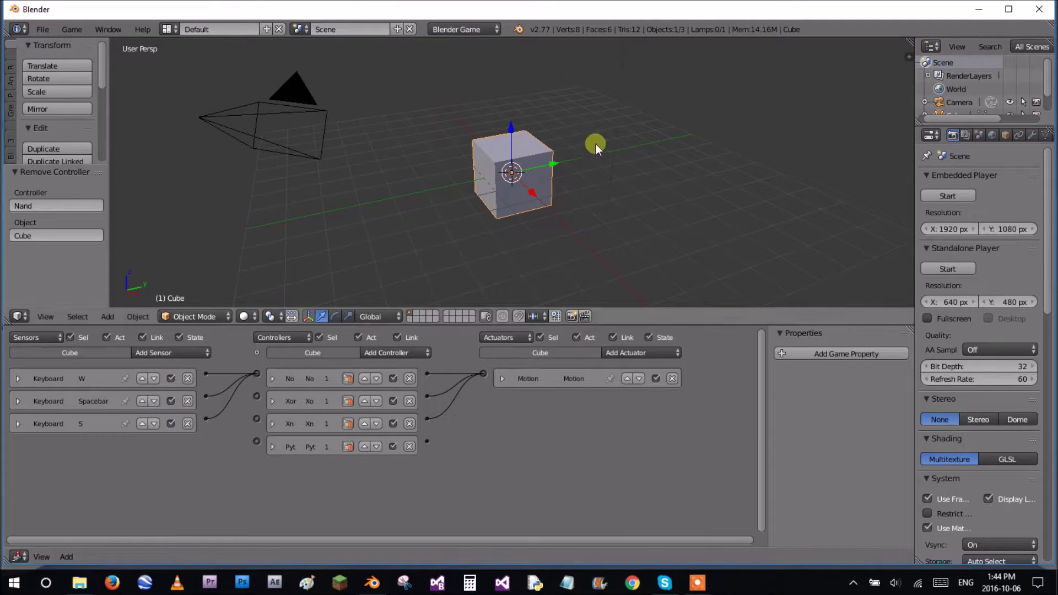
Test-run the Nor-wired cube, which drifts to the upper right, then stop the game.
key(p)
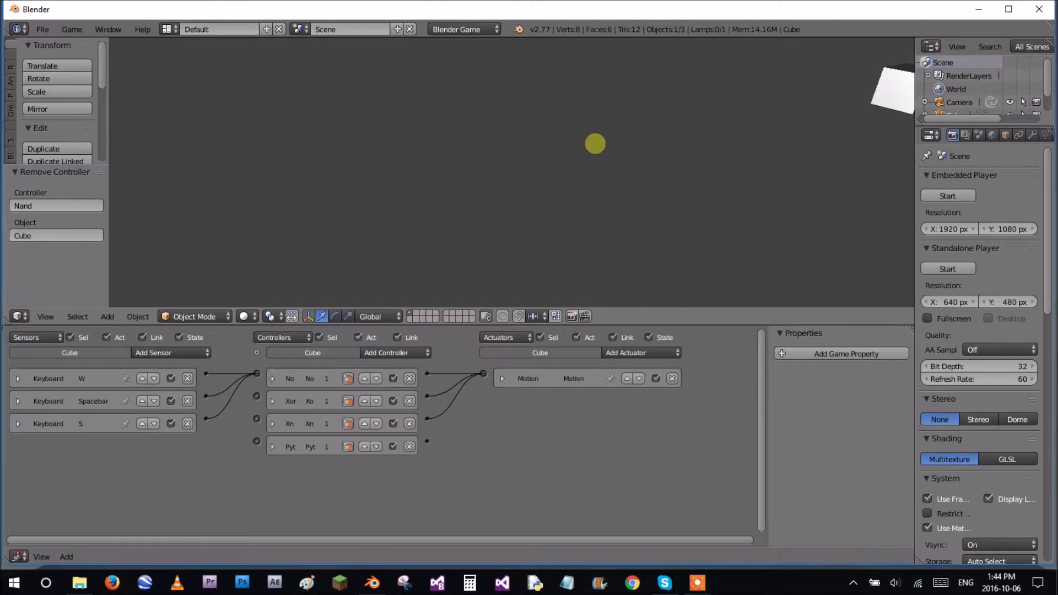
key(Escape)
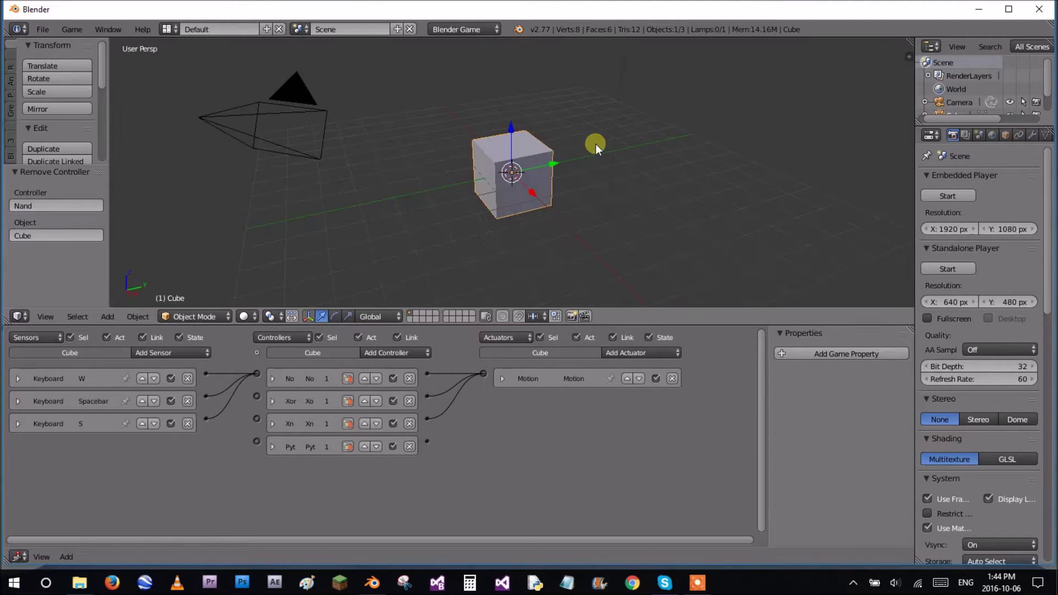
Remove the Nor controller and expand the Xor controller.
click(413, 379)
click(272, 378)
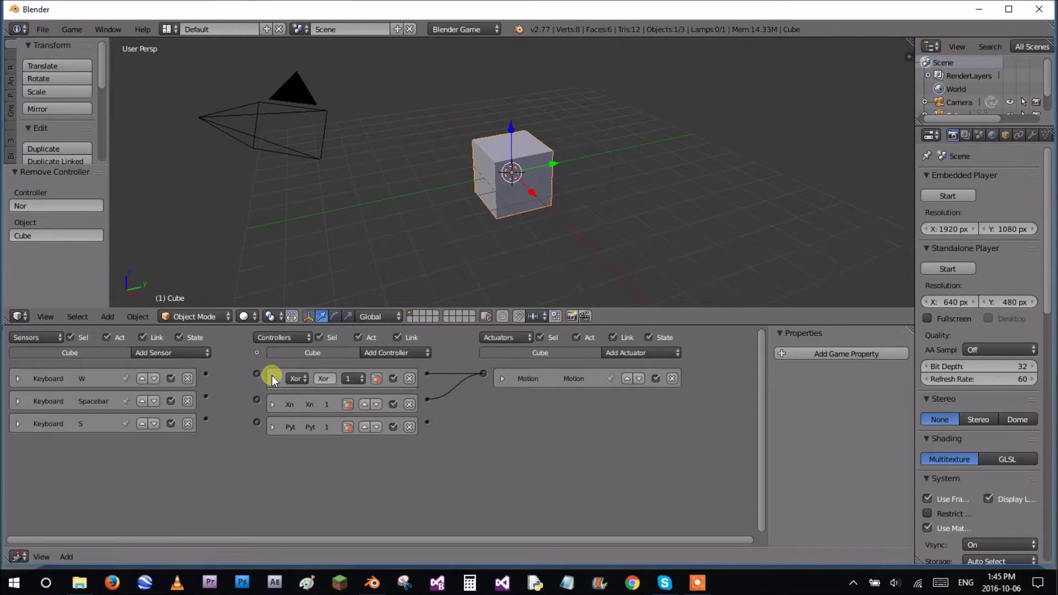
click(272, 378)
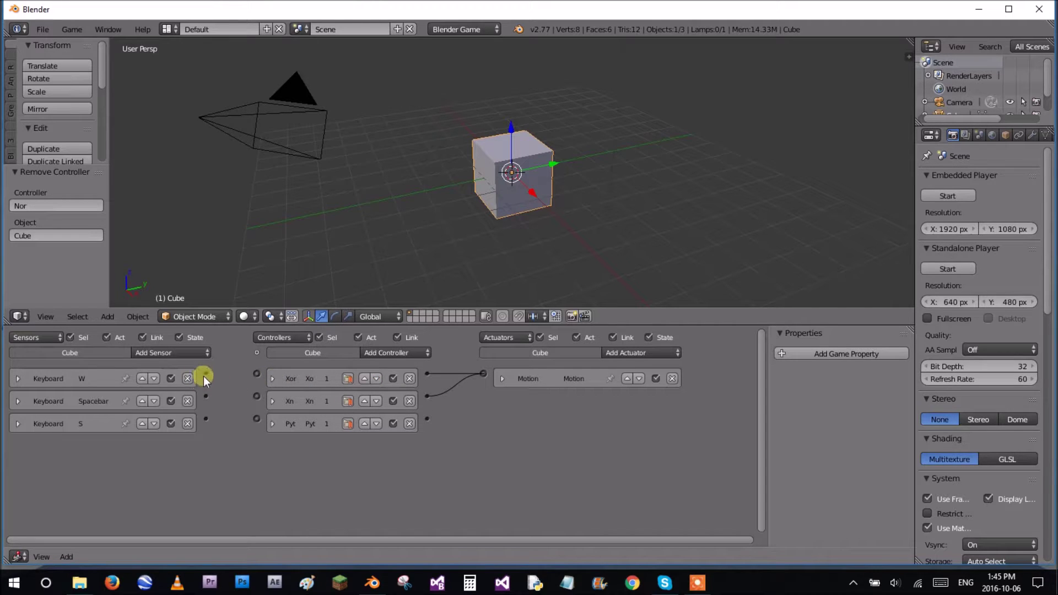
click(273, 379)
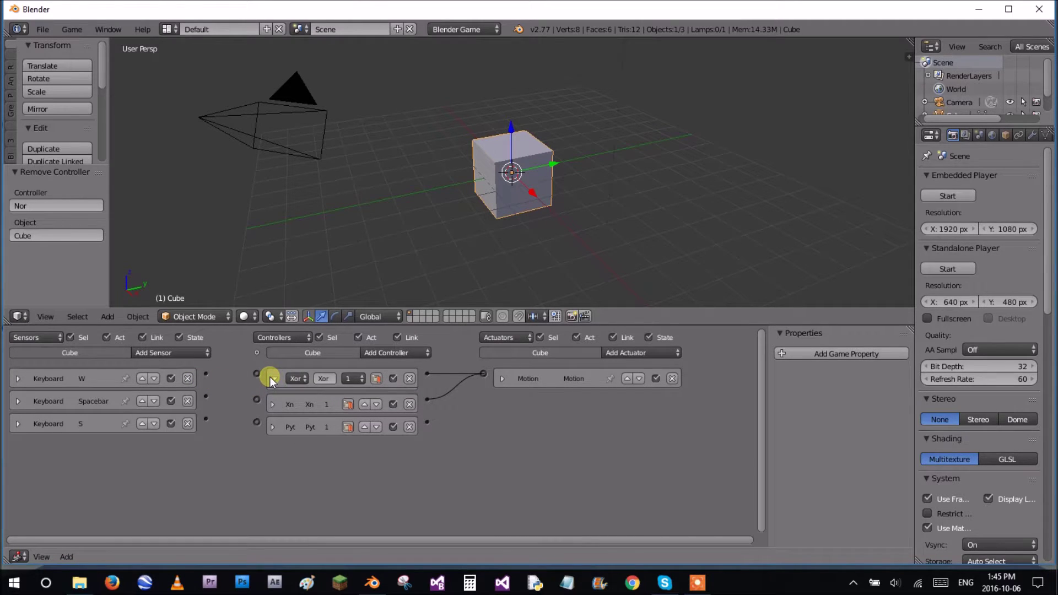
click(271, 378)
click(385, 352)
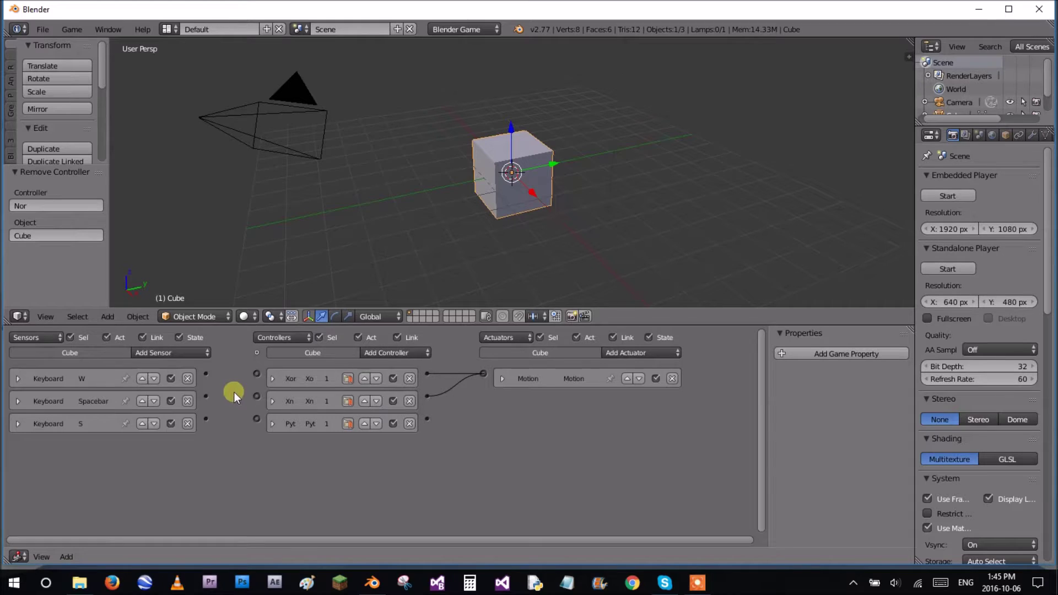
click(274, 378)
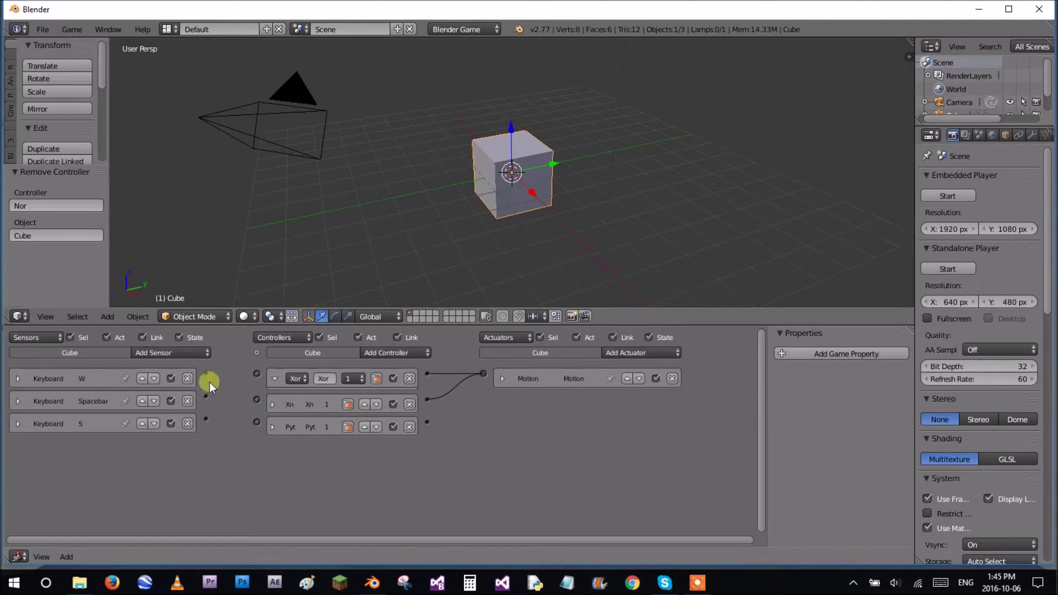
Link the W, Spacebar and S sensors to the Xor controller input.
drag(213, 375, 258, 374)
drag(206, 419, 256, 372)
click(274, 378)
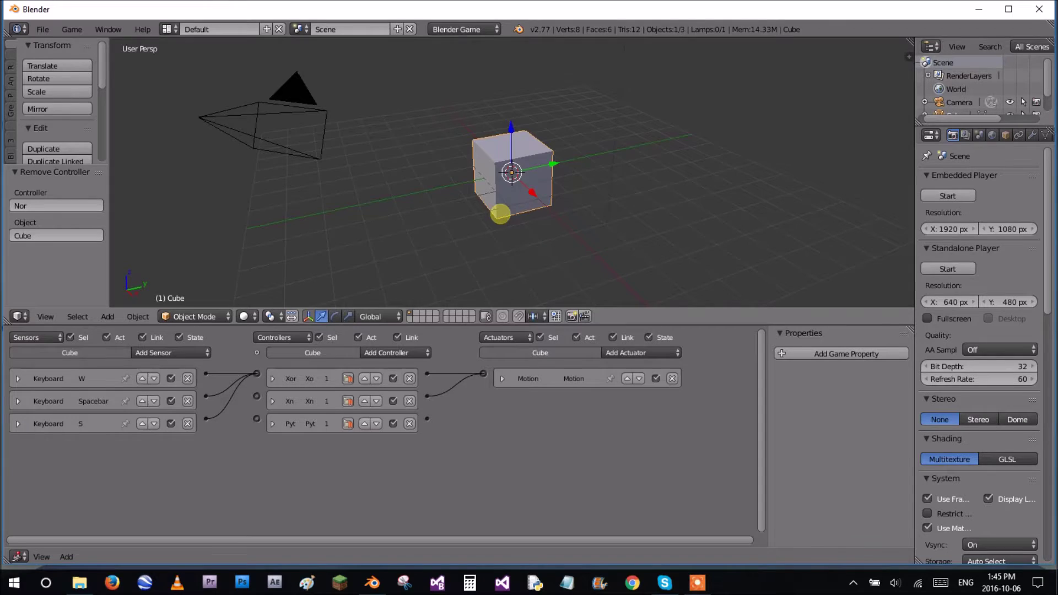
key(p)
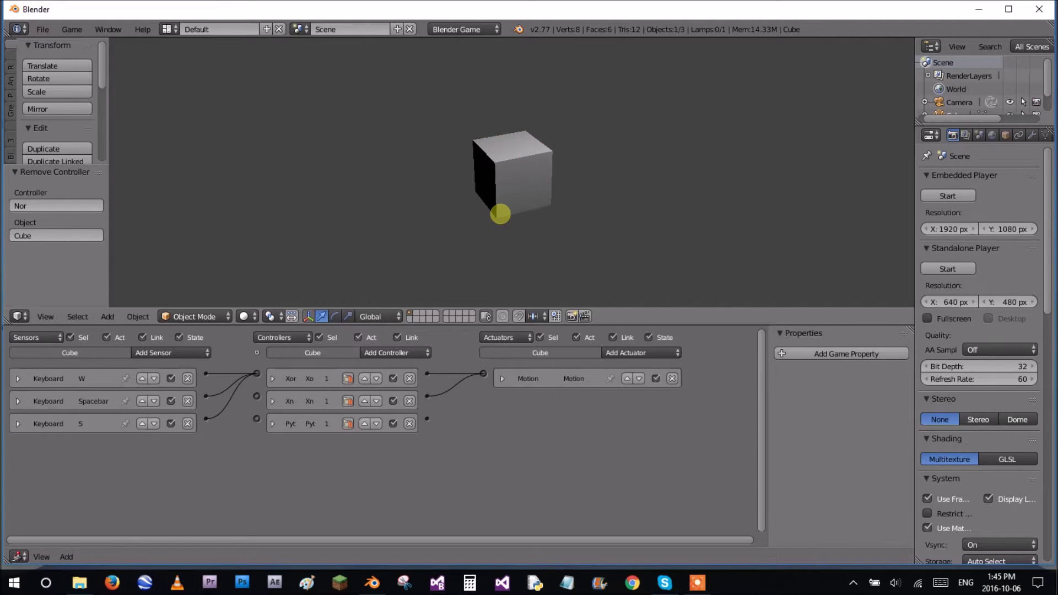
key(w)
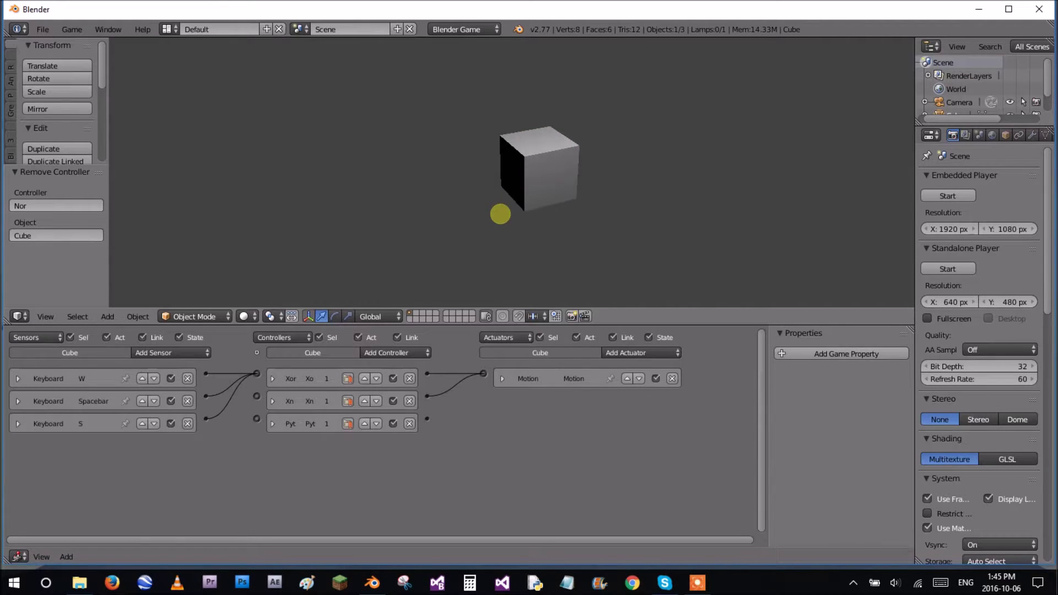
key(w)
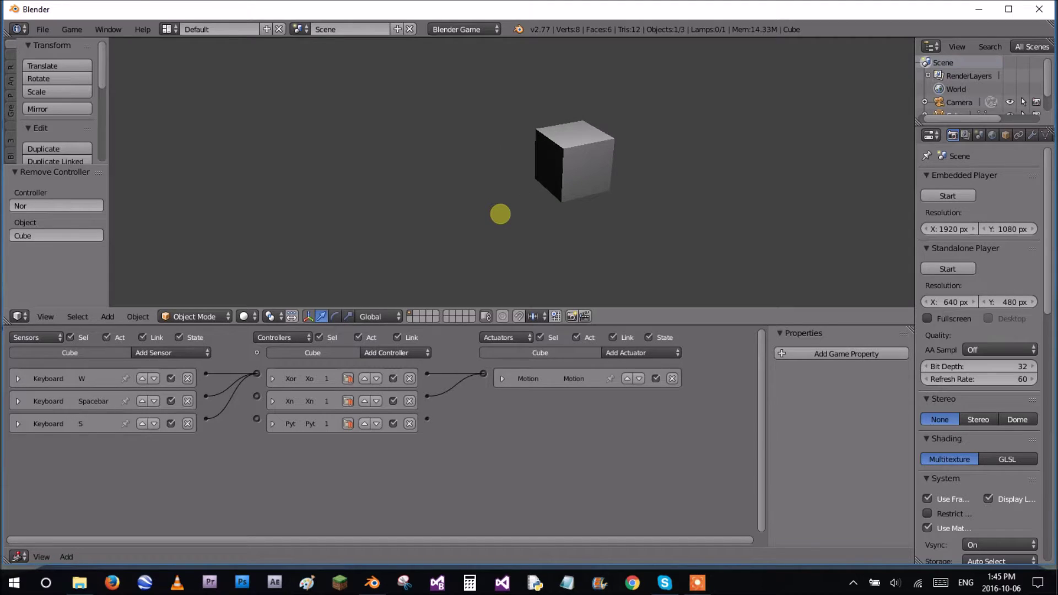
key(w)
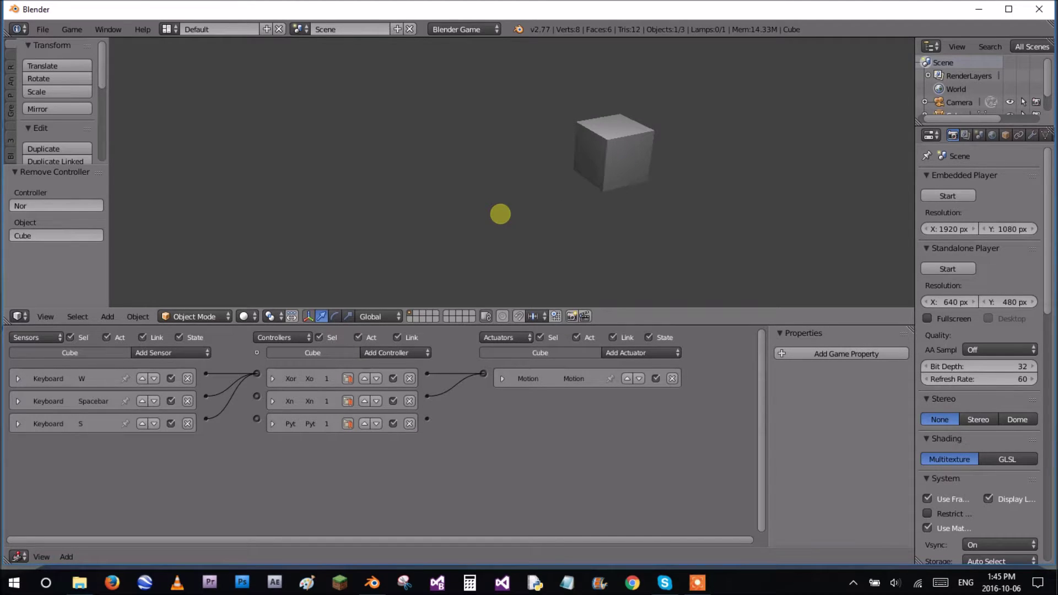
key(w)
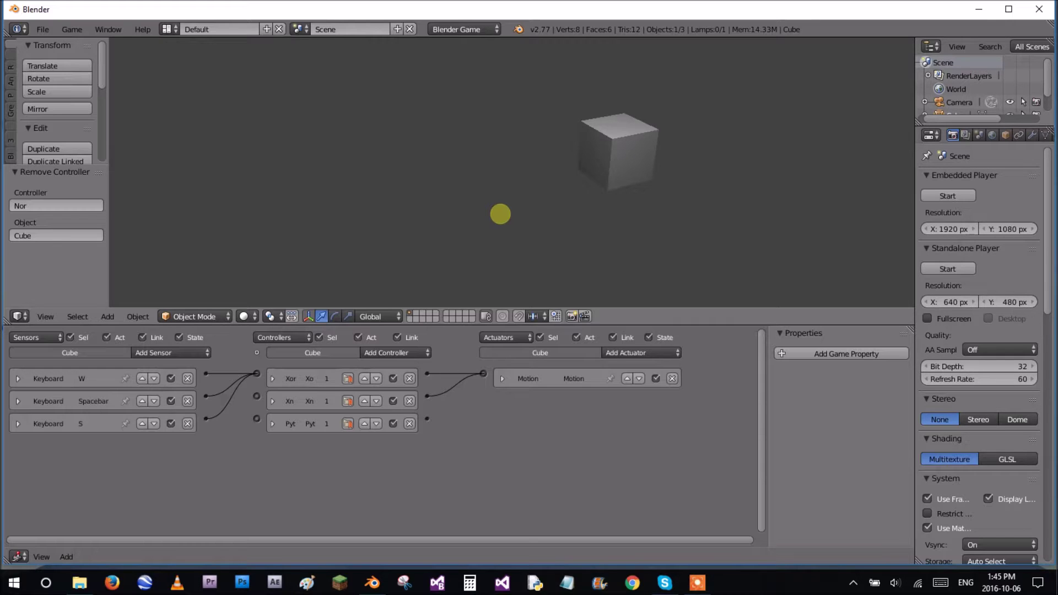
key(w)
key(w)
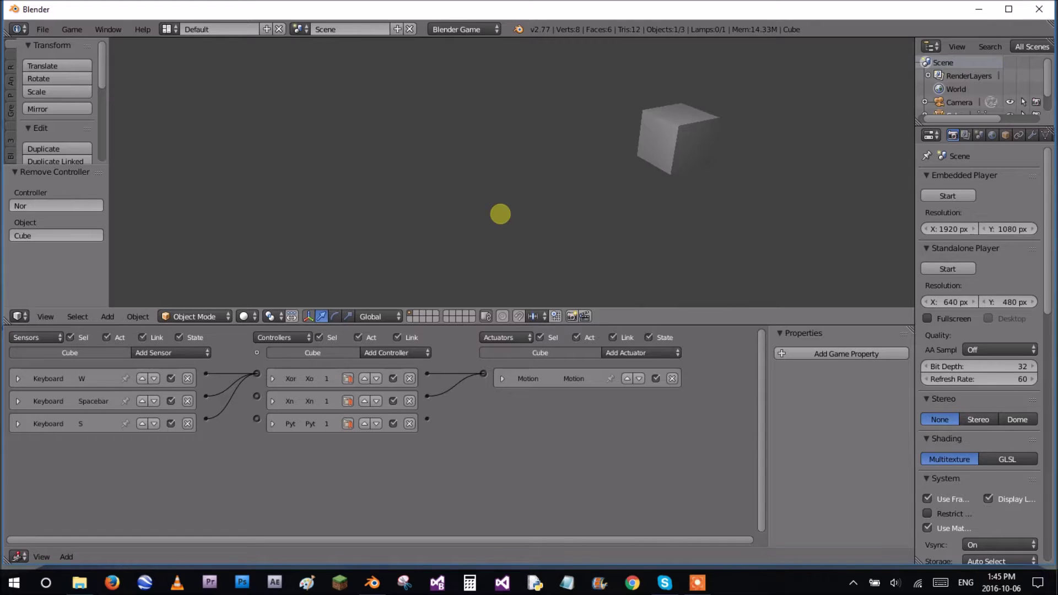
key(w)
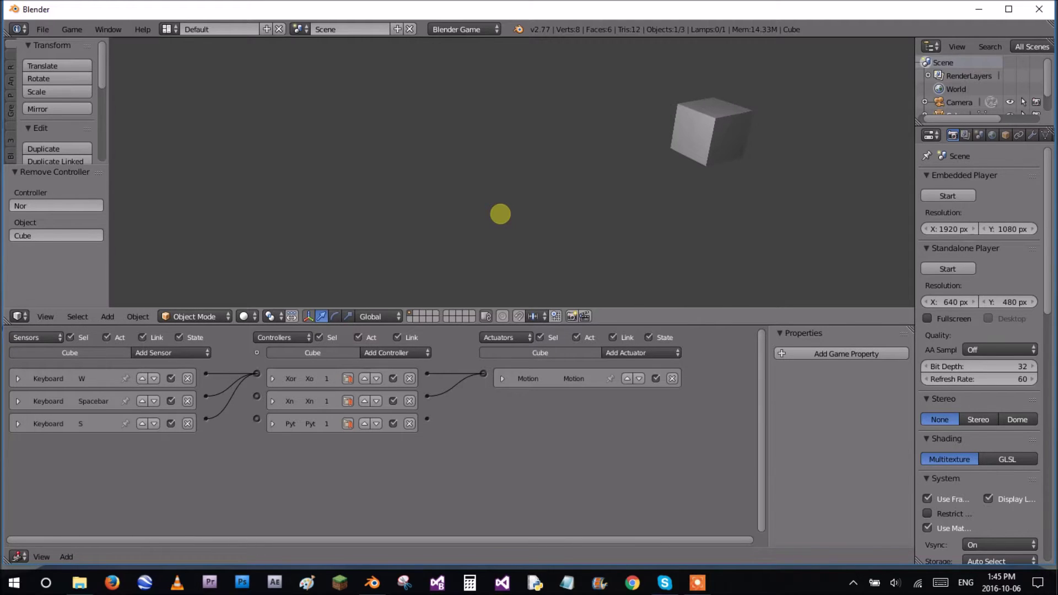
key(w)
key(w)
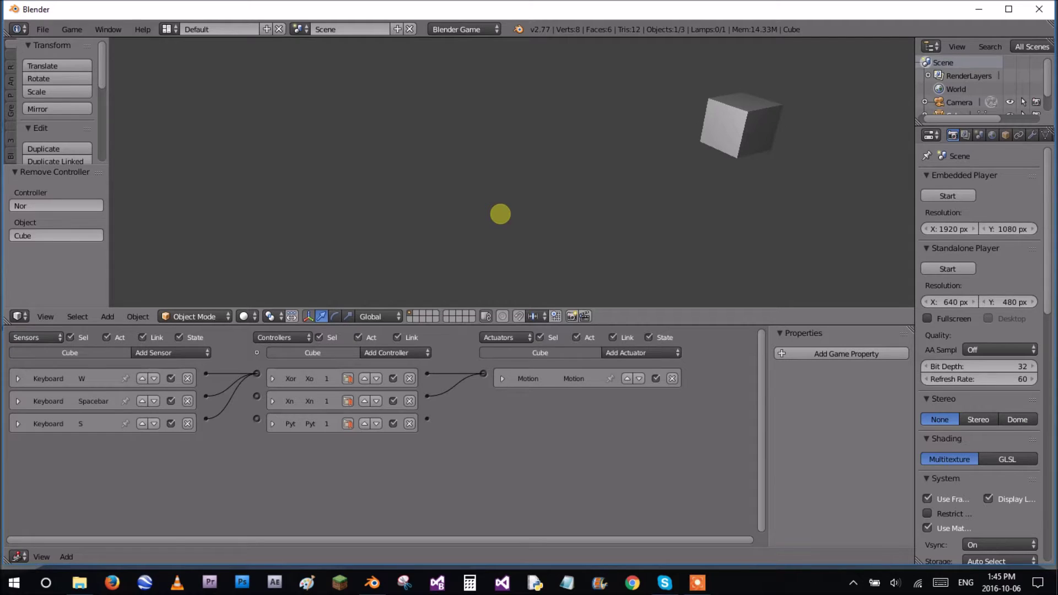
key(w)
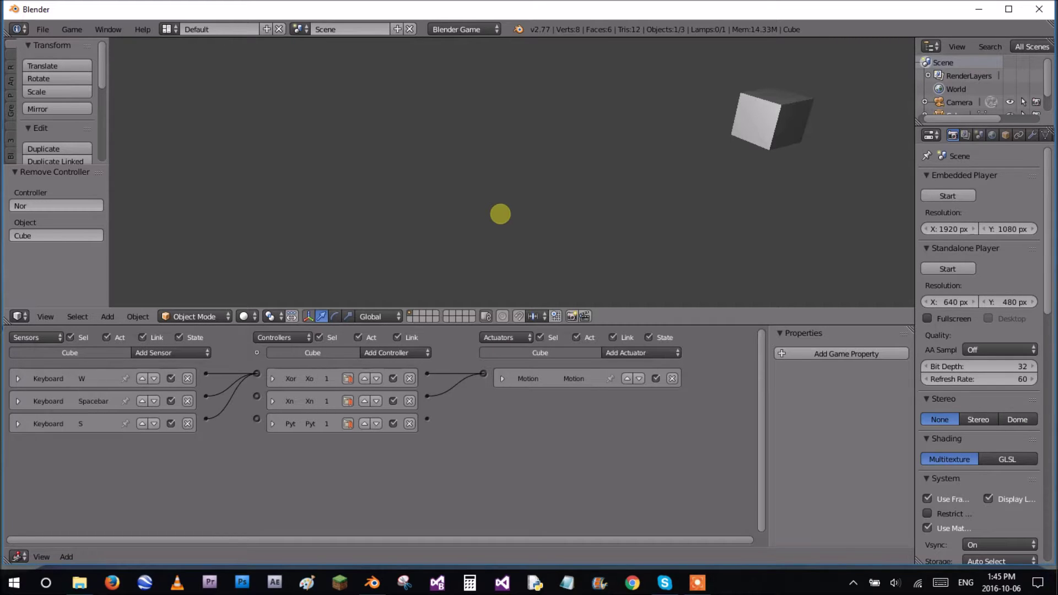
key(Escape)
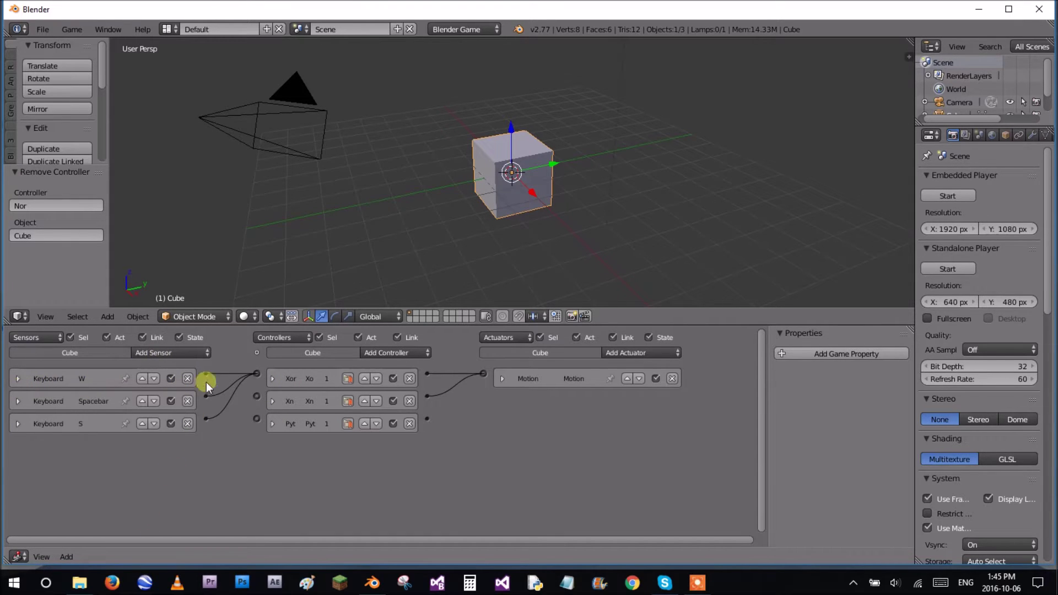
Delete the Xor controller and link the keyboard sensors to the Xnor controller.
click(411, 378)
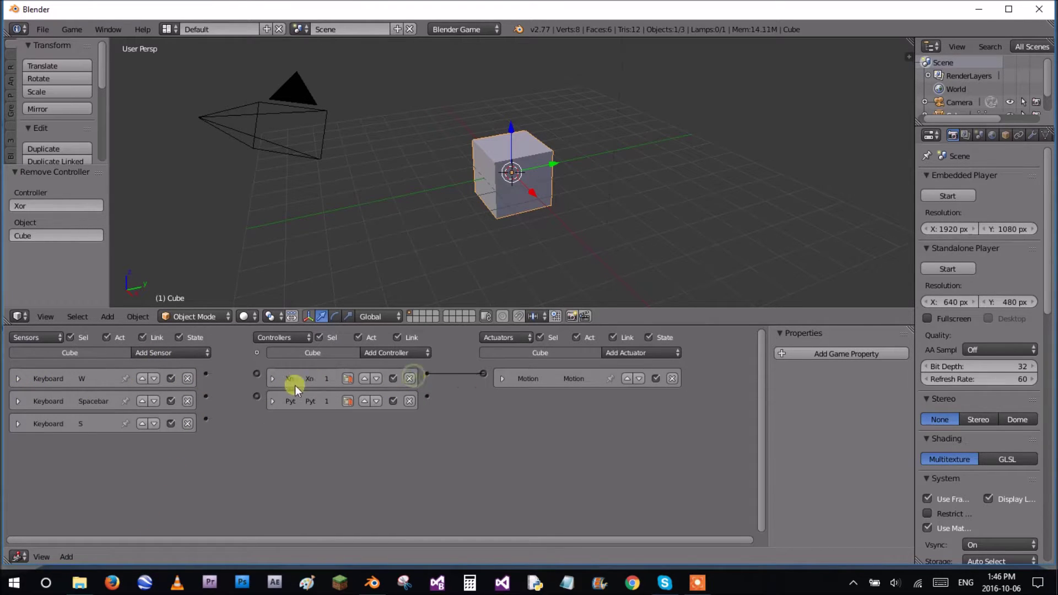
click(274, 378)
click(276, 375)
click(402, 353)
drag(206, 378, 255, 374)
click(697, 583)
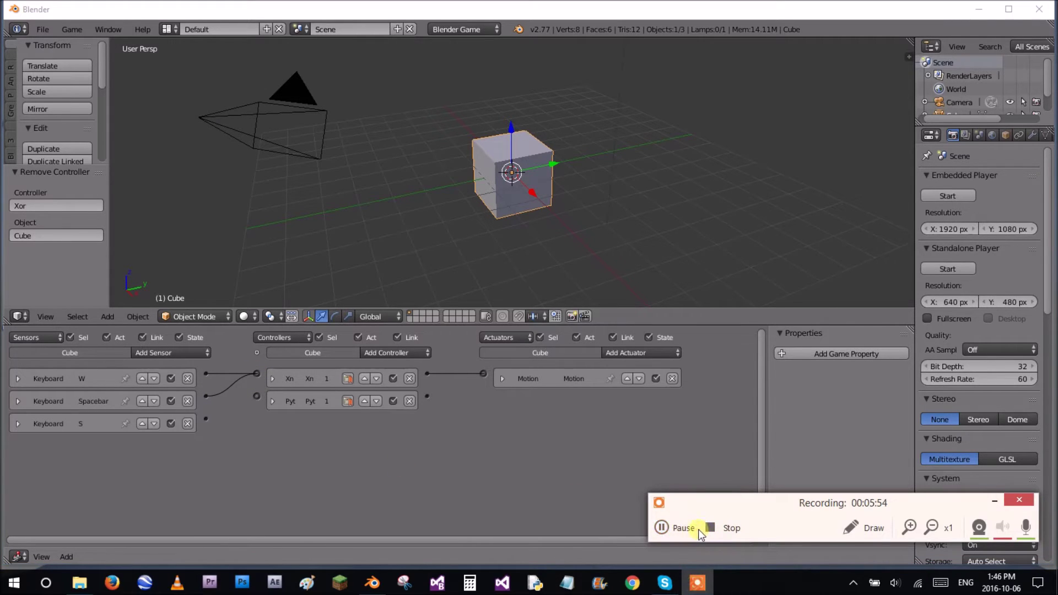
click(683, 528)
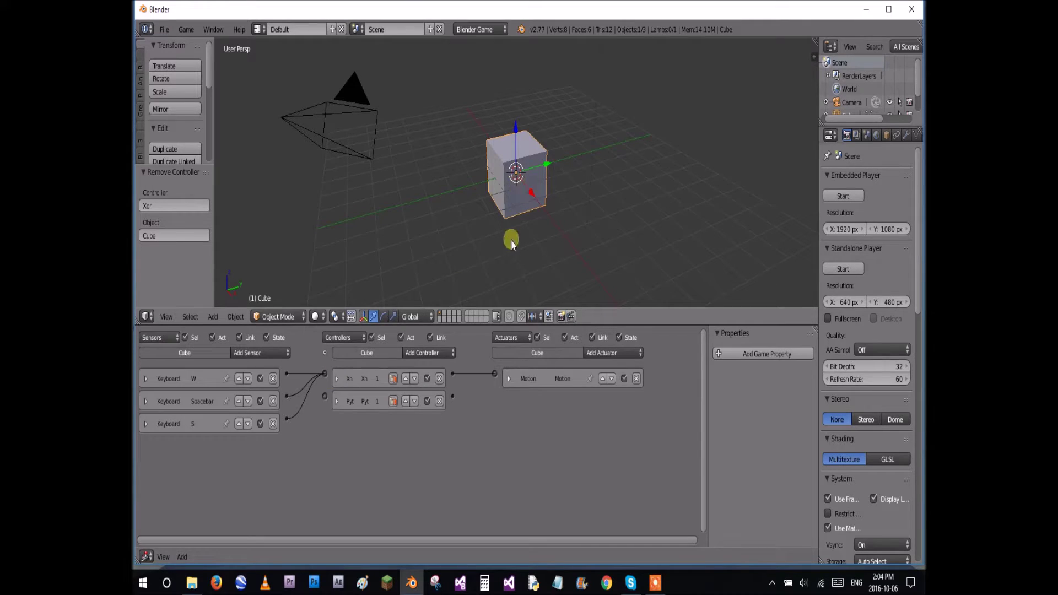
Test the Xnor wiring by pressing W in the running game, then stop it.
key(p)
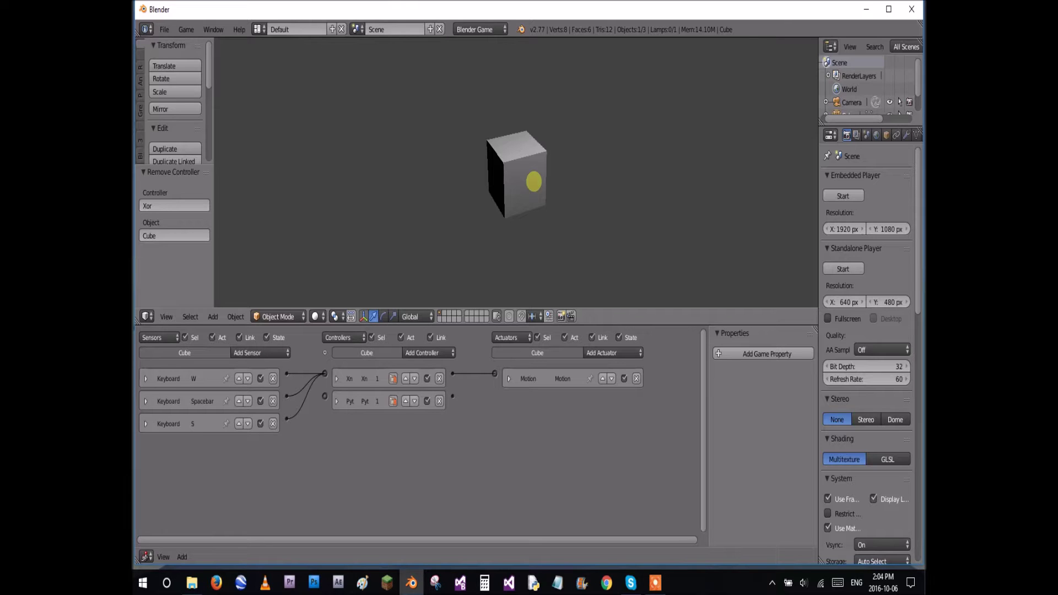
key(w)
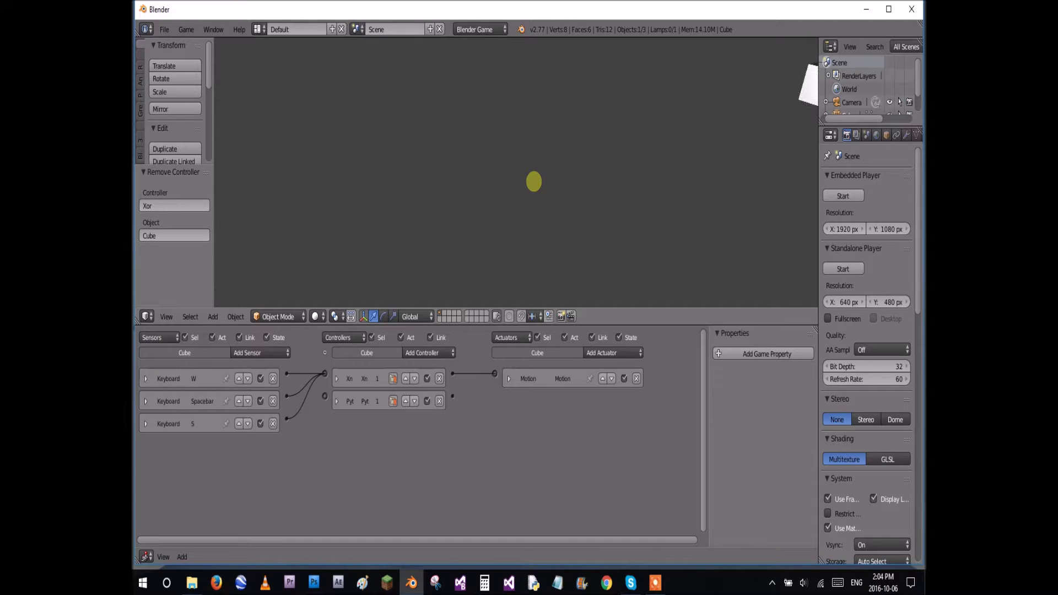
key(Escape)
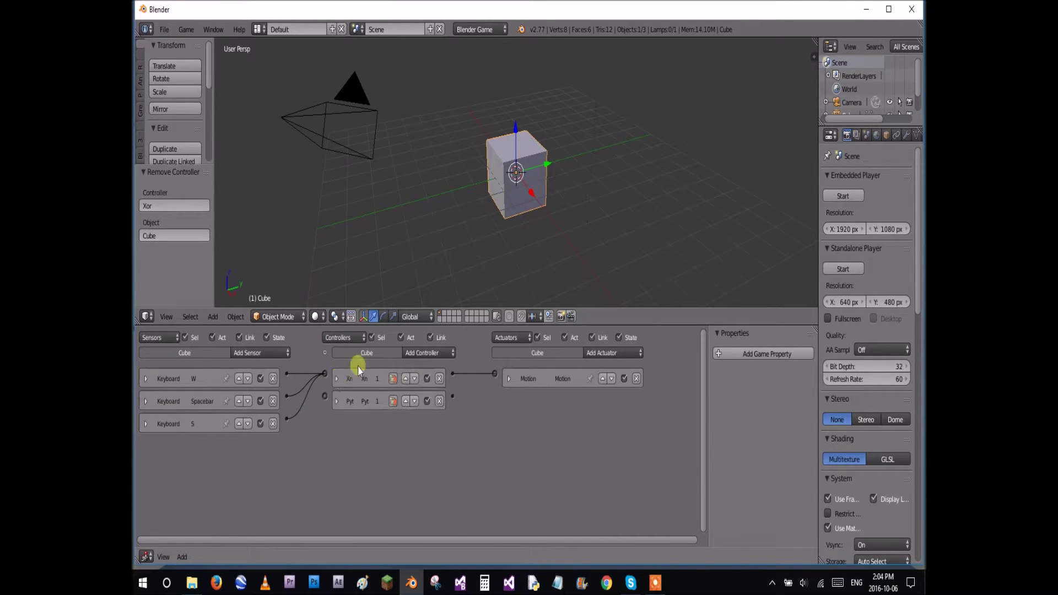
Add a new And controller and delete the Xnor controller.
click(422, 352)
click(421, 366)
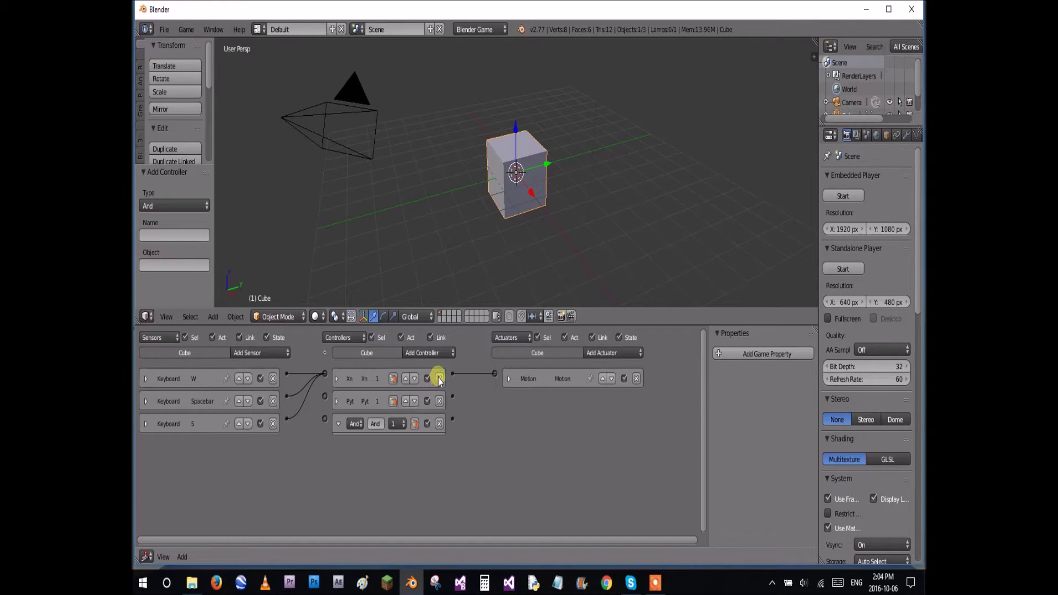
click(439, 378)
click(335, 375)
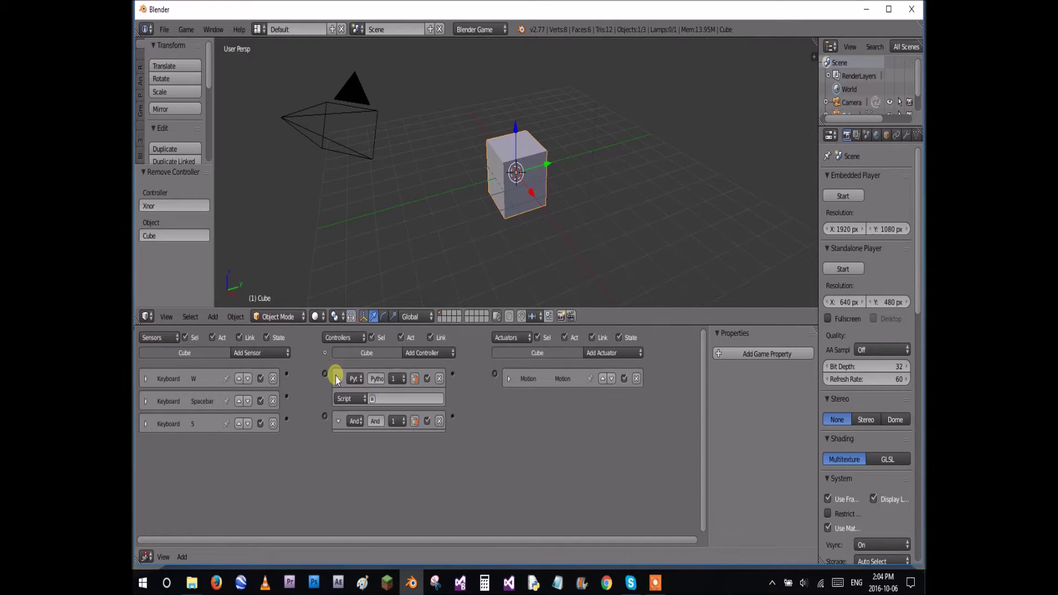
click(335, 376)
Link the S and W sensors to Python, split the 3D view, and connect And to Motion.
drag(313, 381, 324, 370)
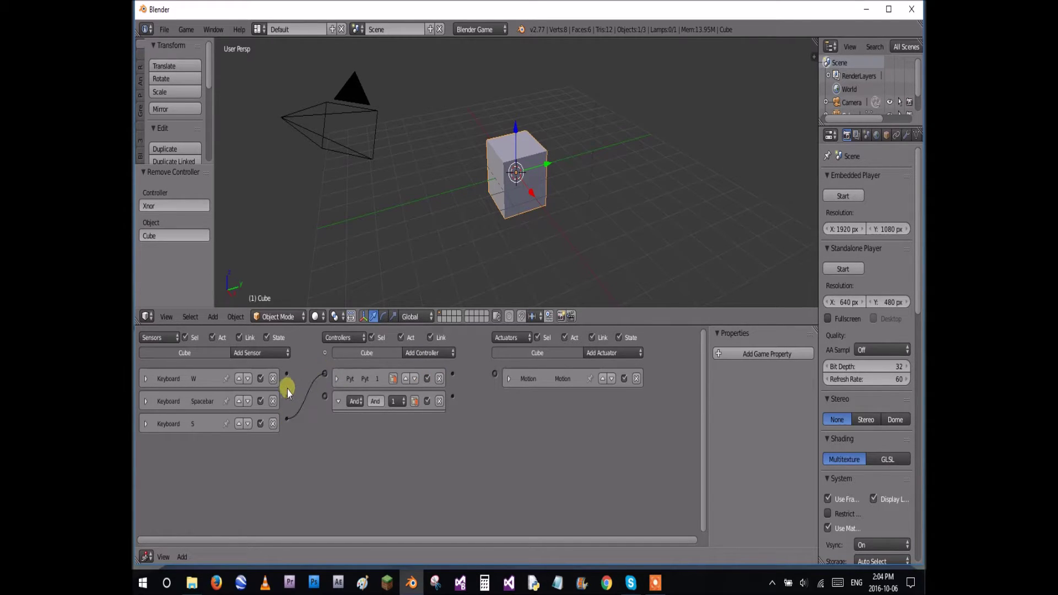
drag(287, 373, 324, 374)
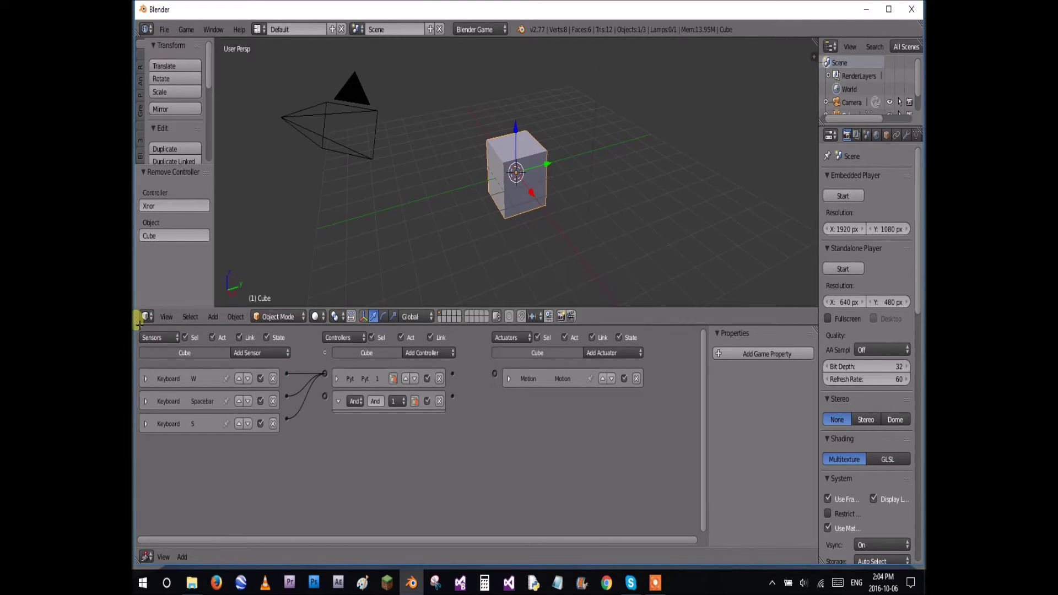
drag(139, 309, 295, 309)
drag(453, 396, 494, 374)
click(425, 356)
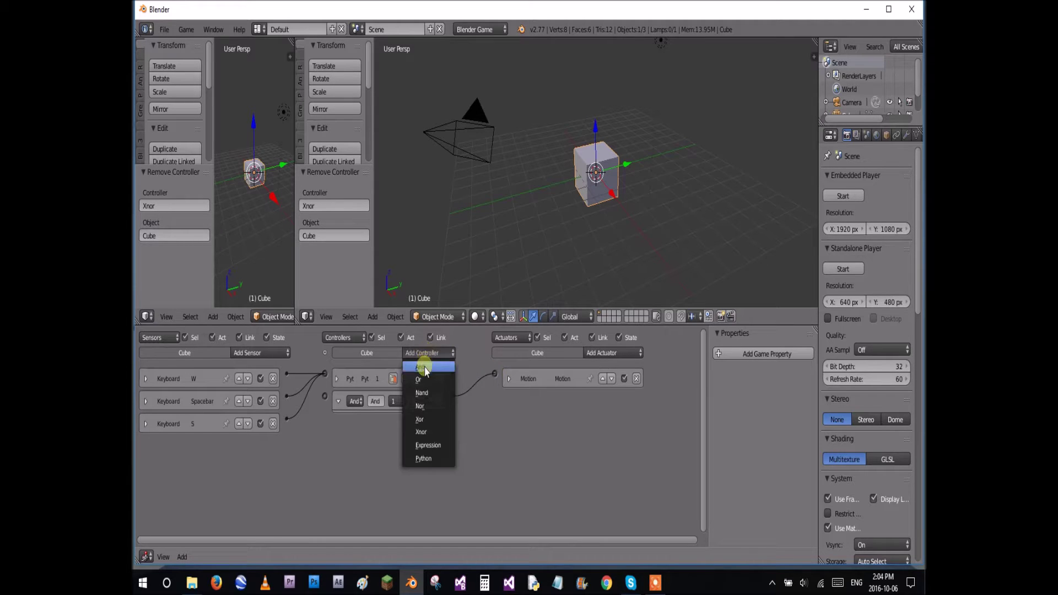
Add another And controller and turn the left view into a widened Text Editor with a new text block.
click(420, 370)
click(164, 29)
click(151, 318)
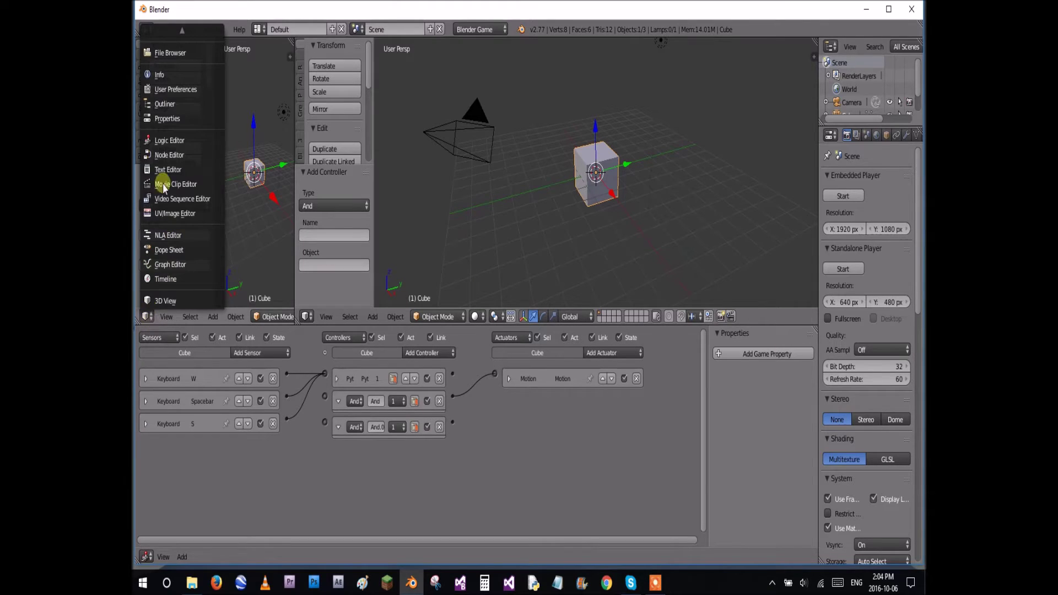
click(159, 170)
click(241, 317)
click(264, 316)
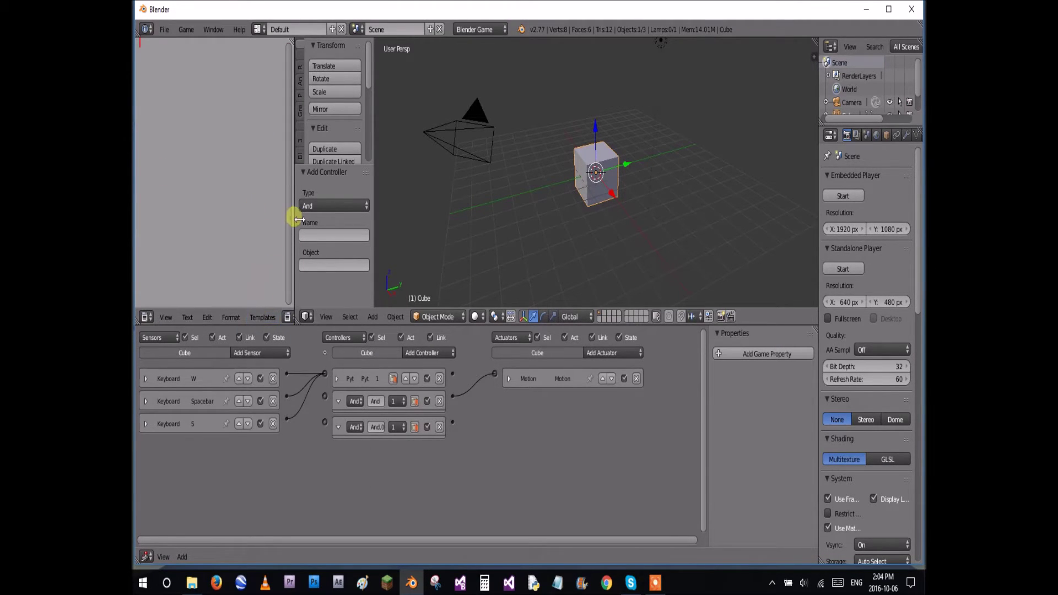
drag(293, 217, 390, 217)
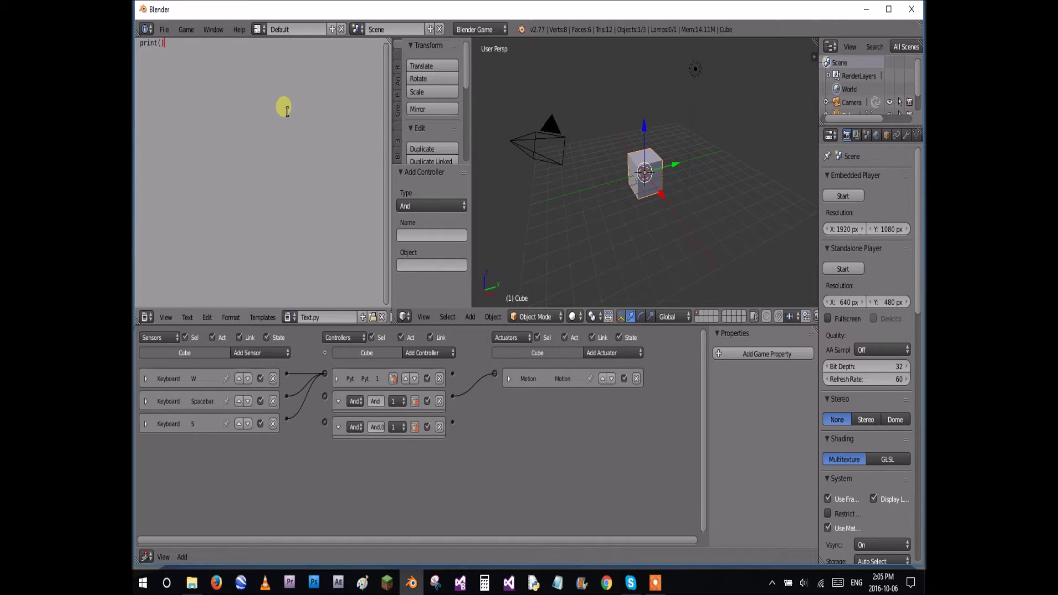
Write print(4), assign Text.py as the Python controller's script, and start the game.
text(4)
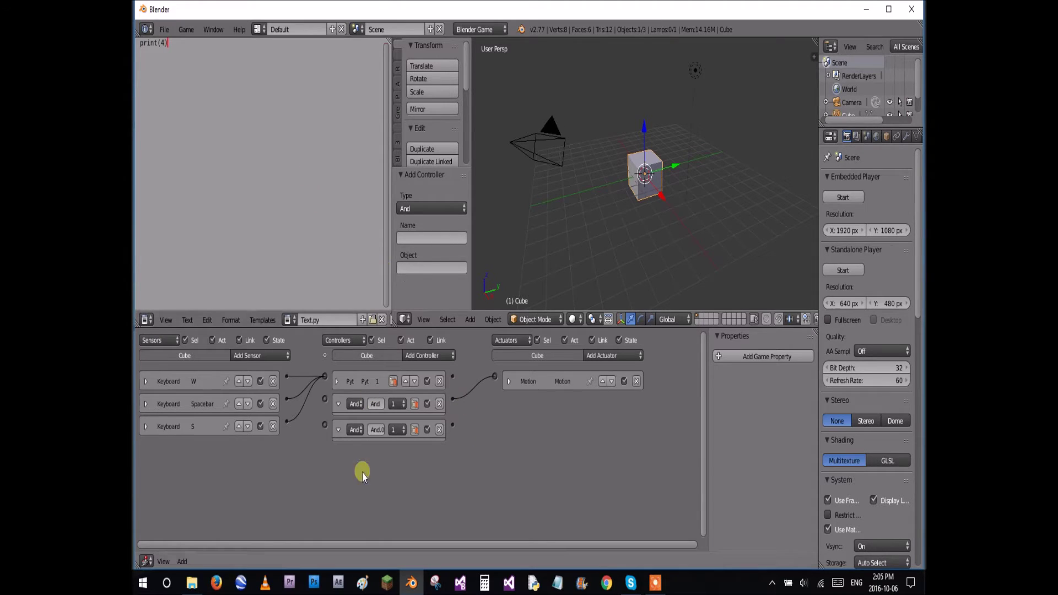
click(337, 382)
click(375, 400)
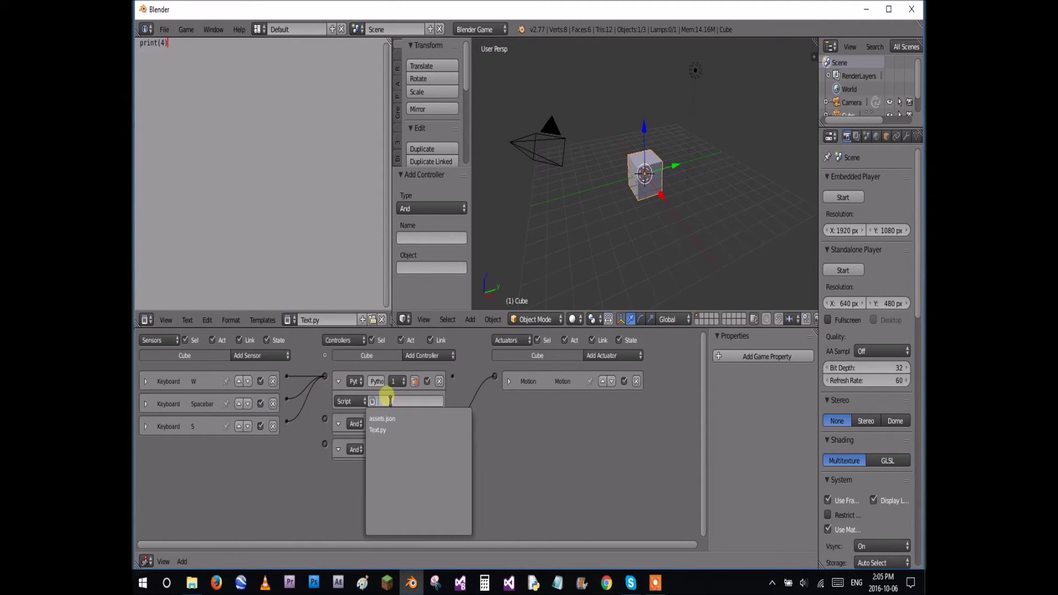
click(378, 432)
click(340, 381)
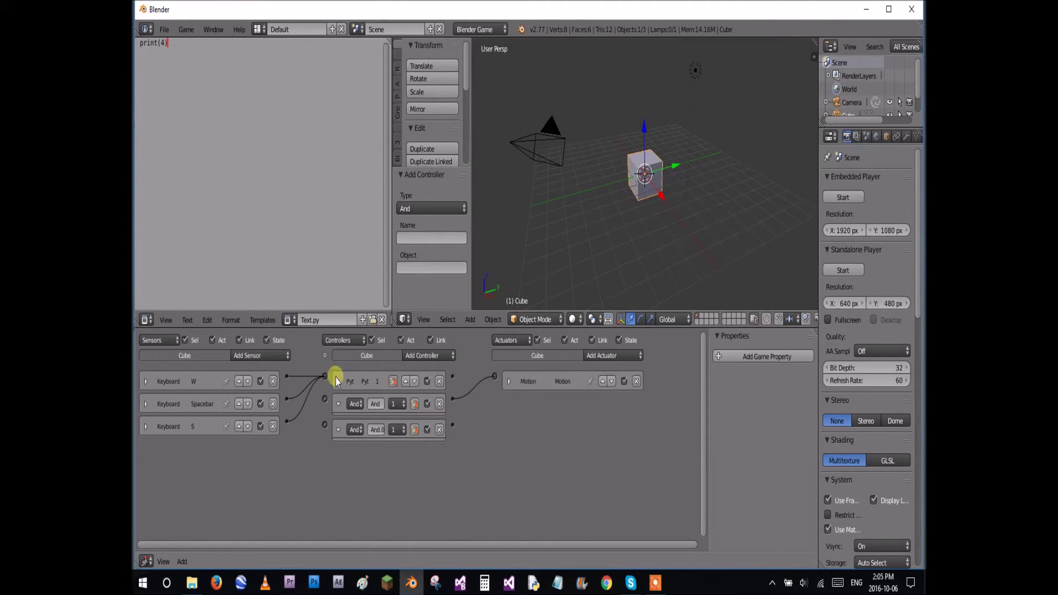
key(p)
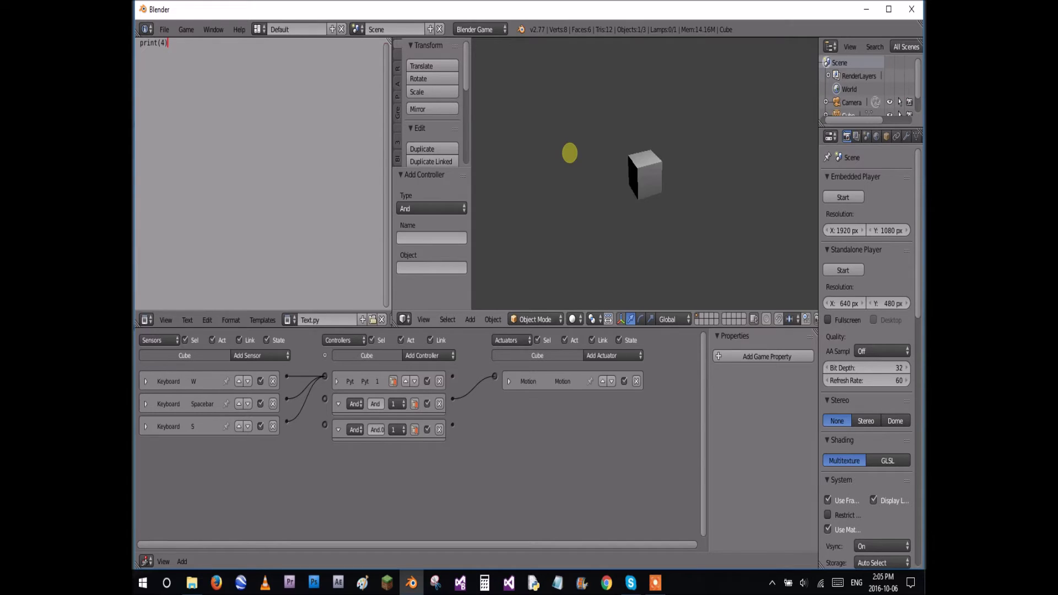
Stop the game and toggle the system console from the Window menu.
key(Escape)
click(213, 31)
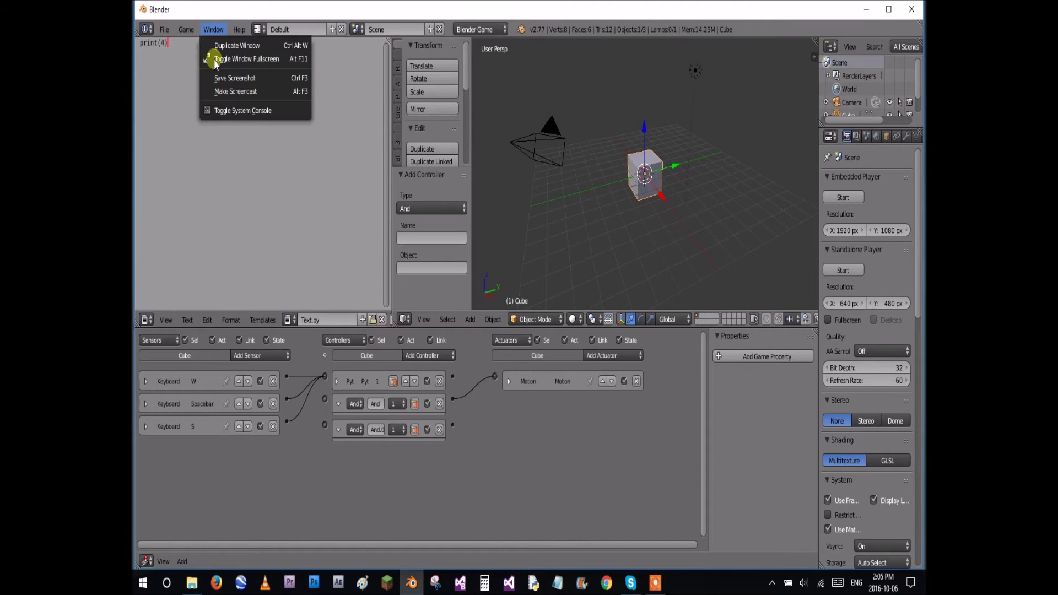
click(230, 111)
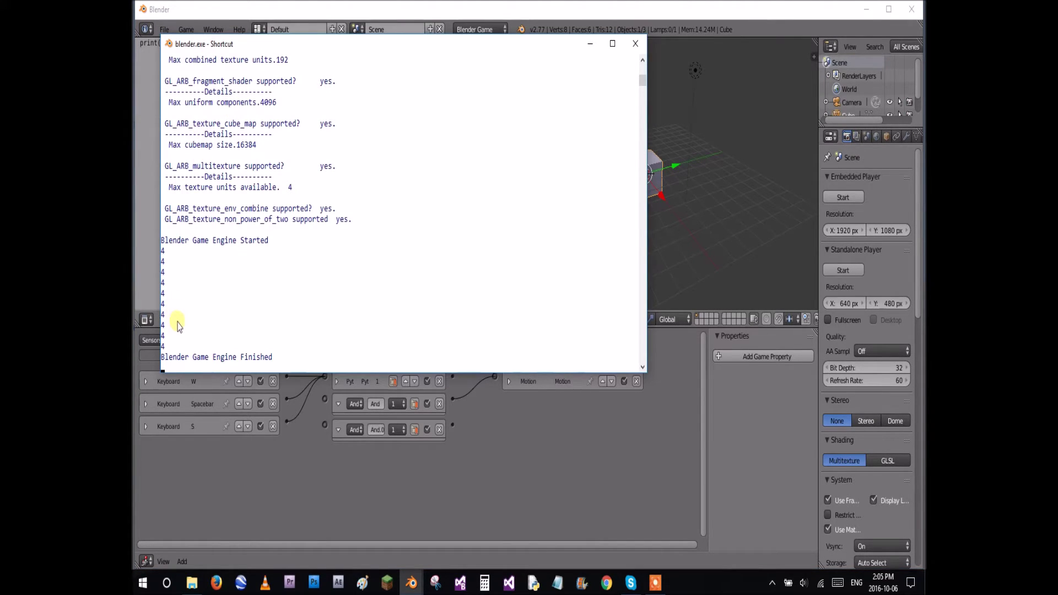
Check the repeated 4s printed in the console, then return to Blender.
click(727, 143)
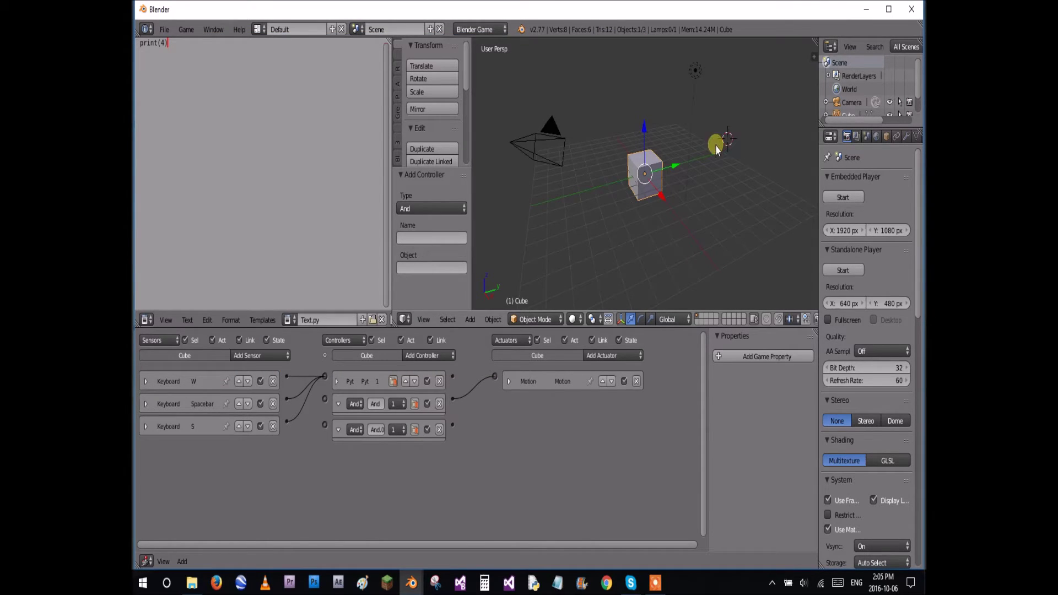
mouse_move(411, 583)
click(484, 515)
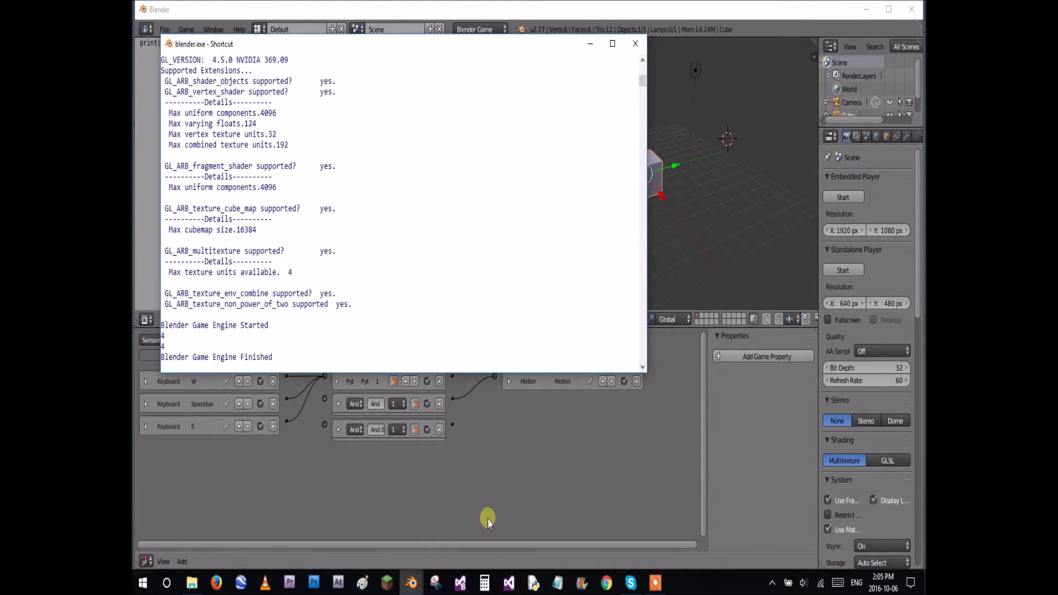
scroll(192, 339, up, 5)
scroll(187, 339, down, 5)
scroll(188, 338, down, 4)
scroll(173, 307, up, 1)
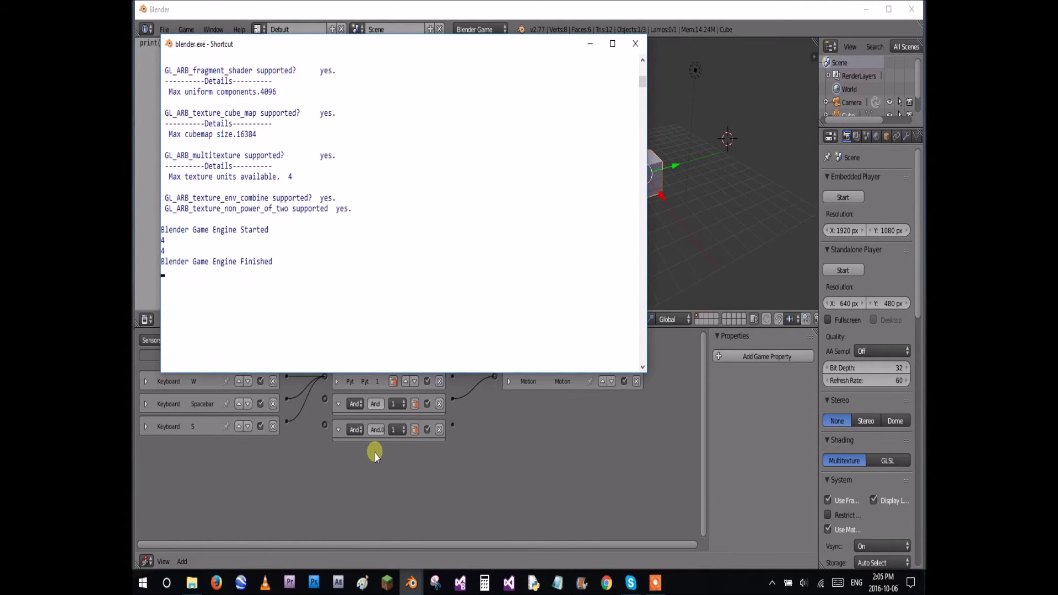
click(378, 489)
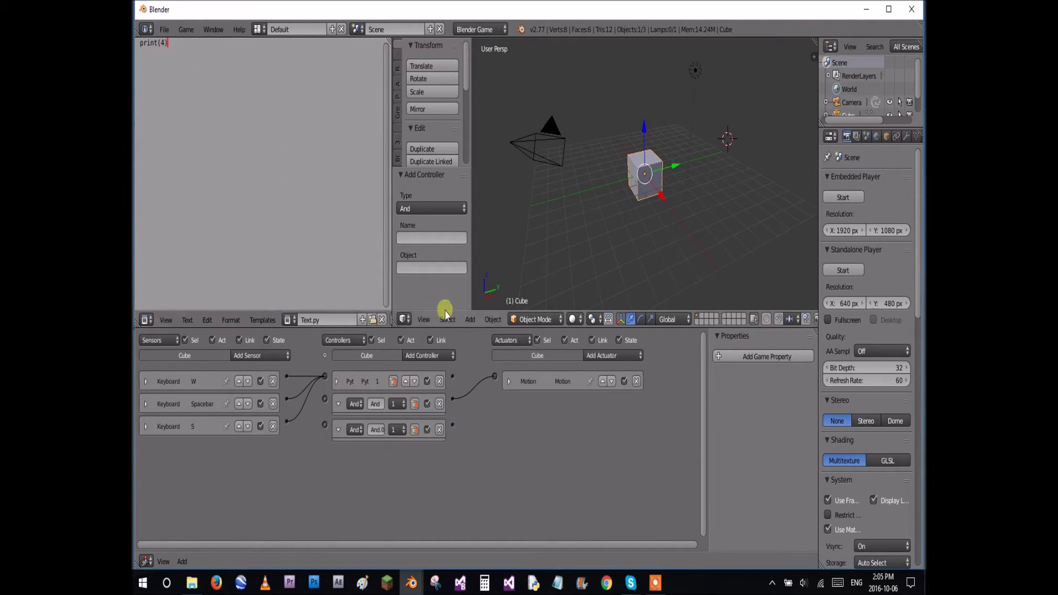
Delete the Python controller and connect the W sensor to the first controller.
drag(453, 376, 495, 377)
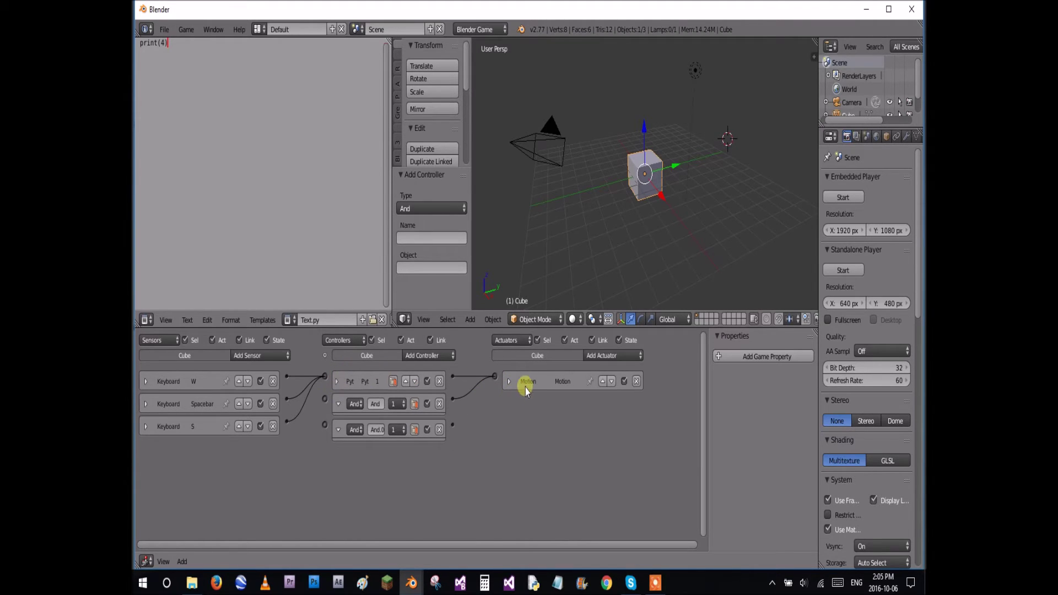
click(507, 380)
click(508, 380)
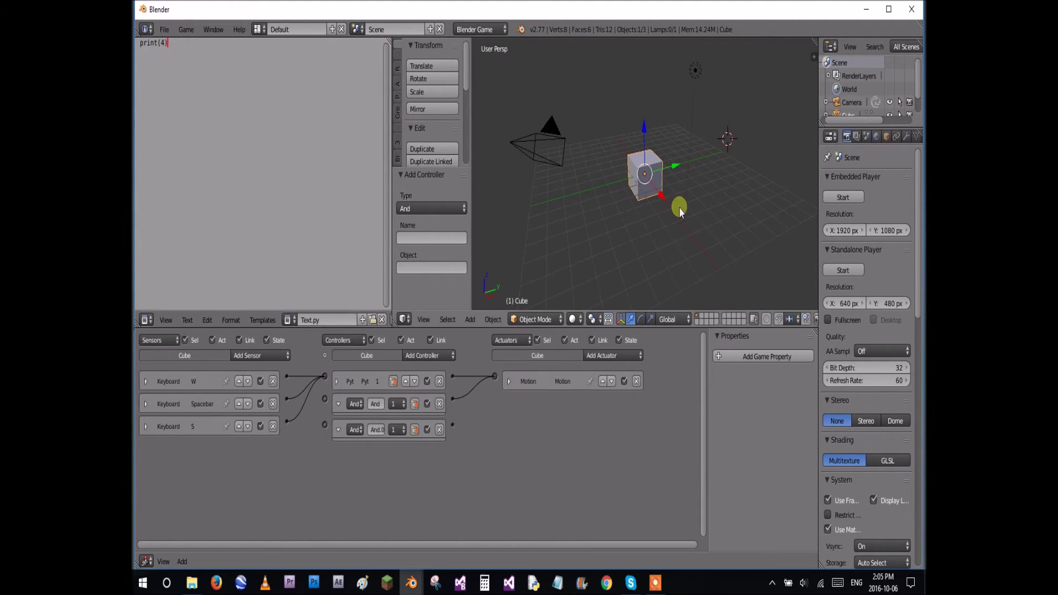
click(440, 381)
click(336, 382)
click(335, 403)
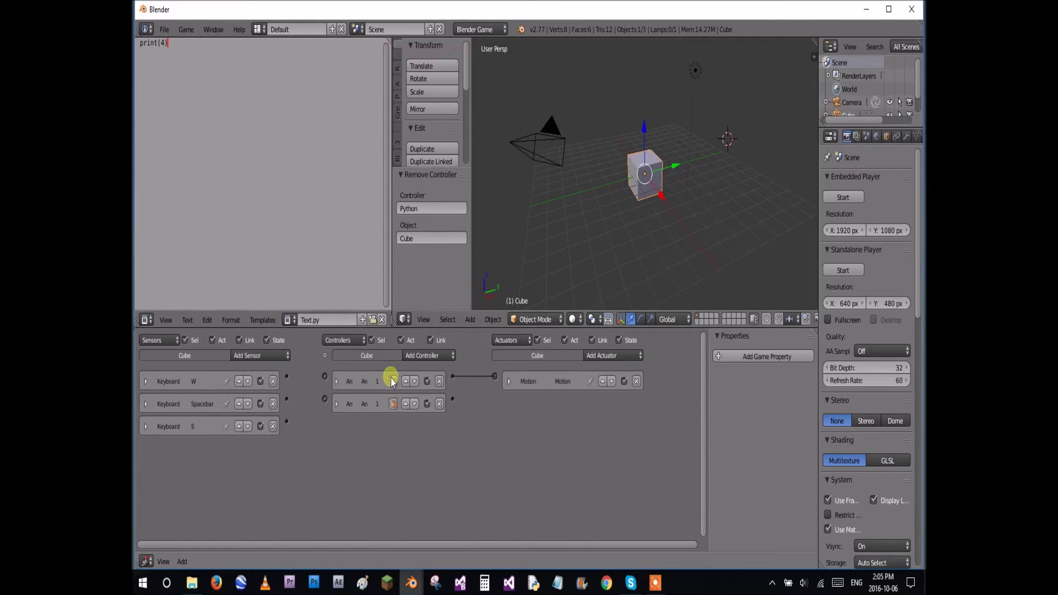
drag(323, 380, 324, 399)
Replace the second controller with a new And controller.
click(439, 403)
click(435, 356)
click(420, 370)
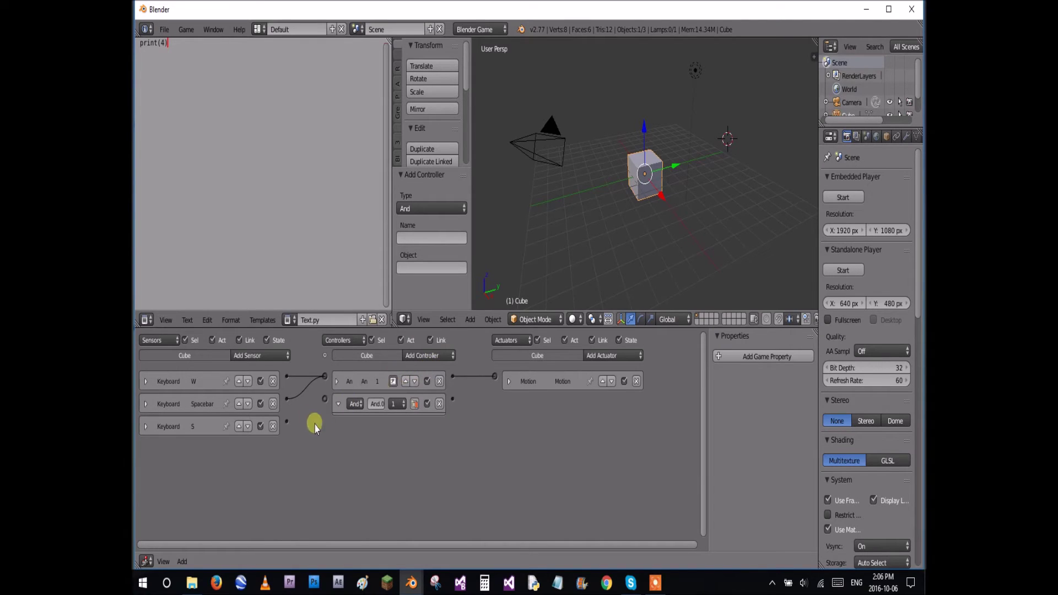
click(336, 404)
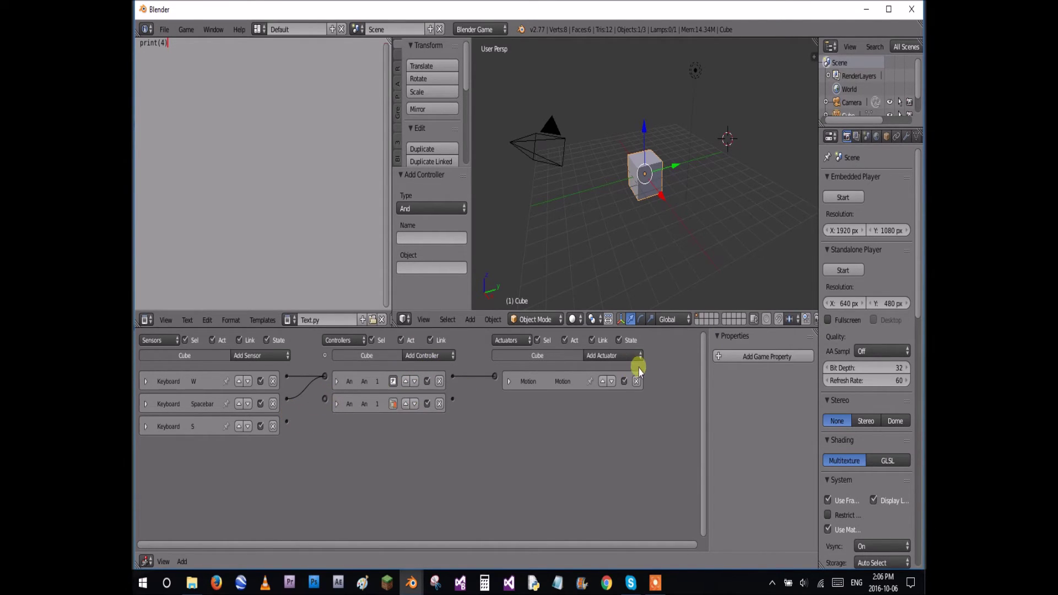
Add Motion.001 rotating -0.1 on Z, fed by the second controller and the S sensor.
click(631, 356)
click(607, 249)
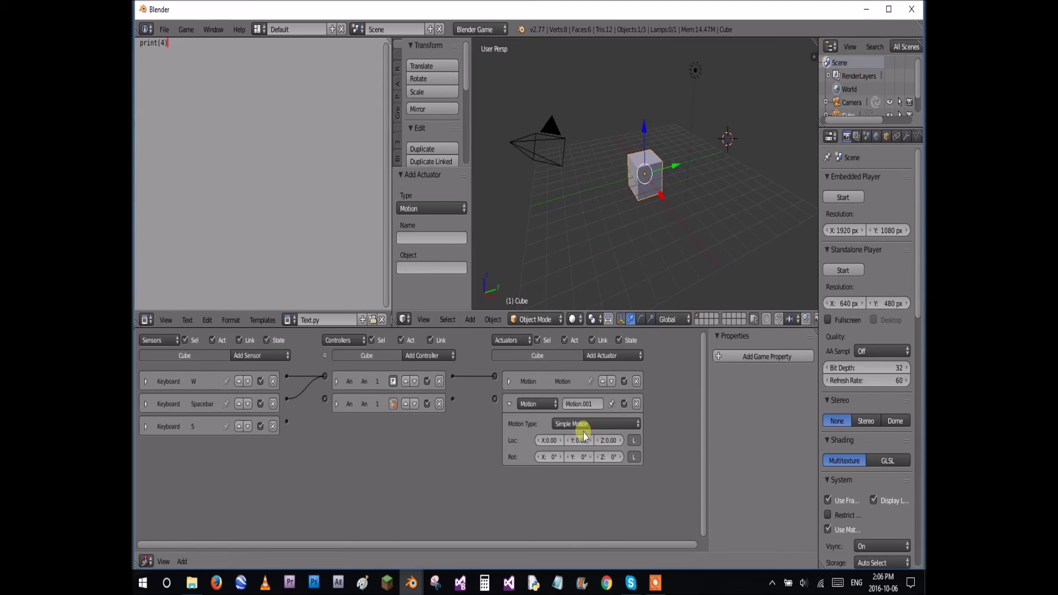
click(597, 457)
click(508, 405)
drag(452, 399, 494, 398)
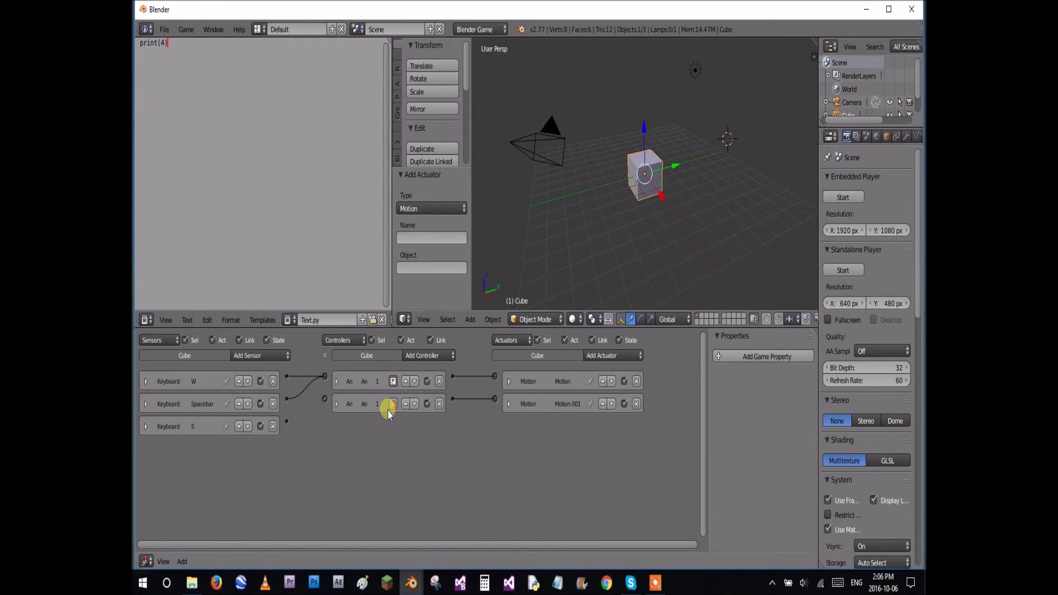
drag(326, 401, 327, 401)
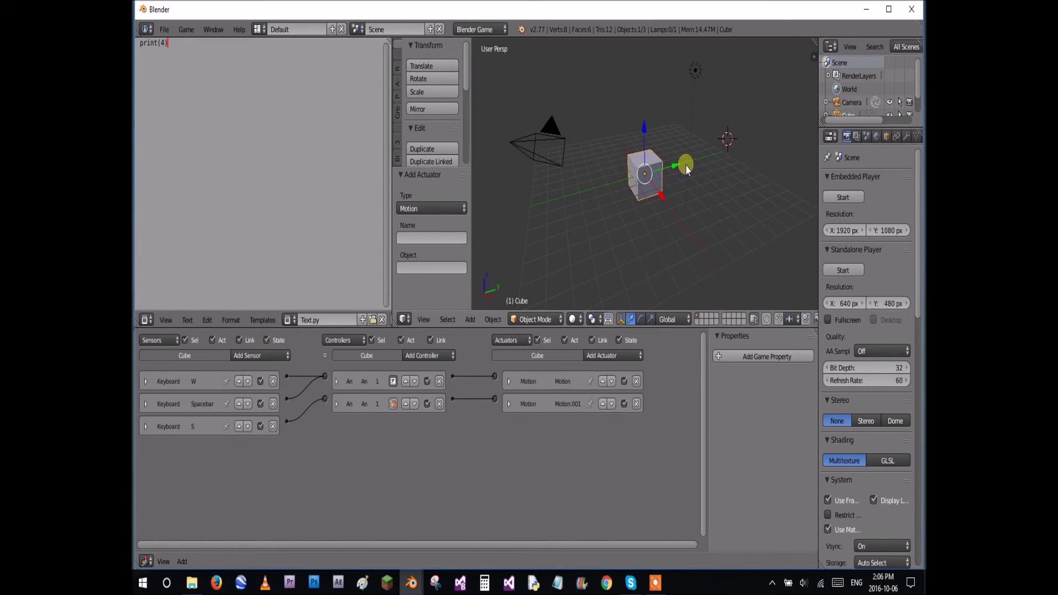
key(p)
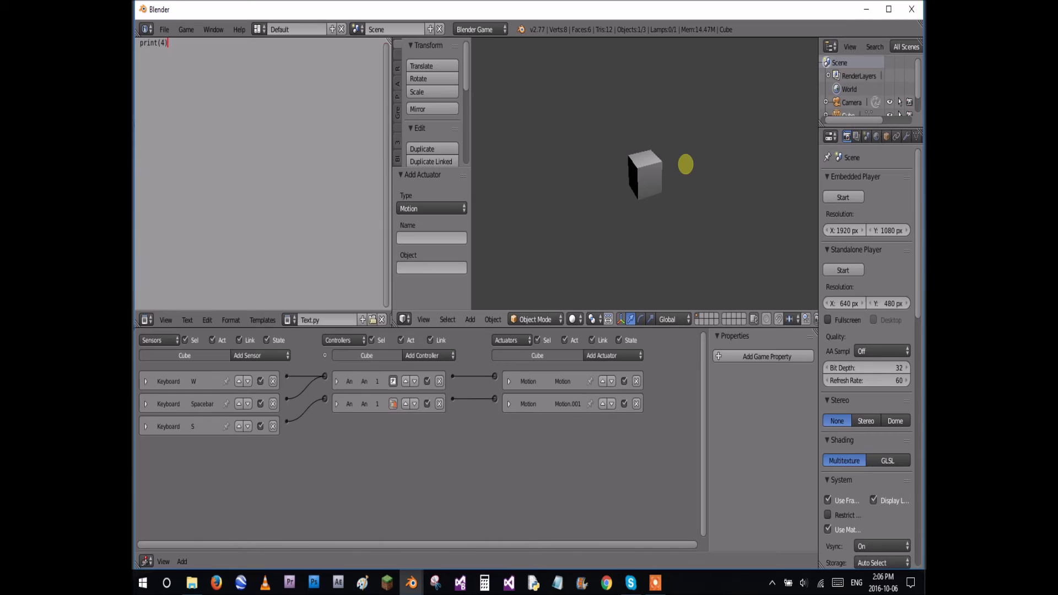
key(w)
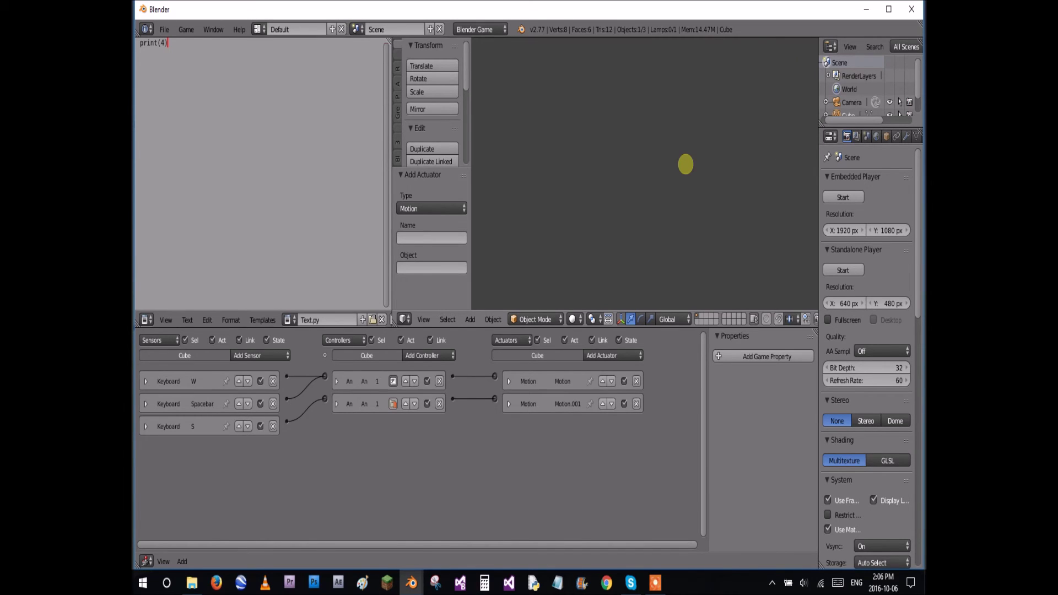
key(Escape)
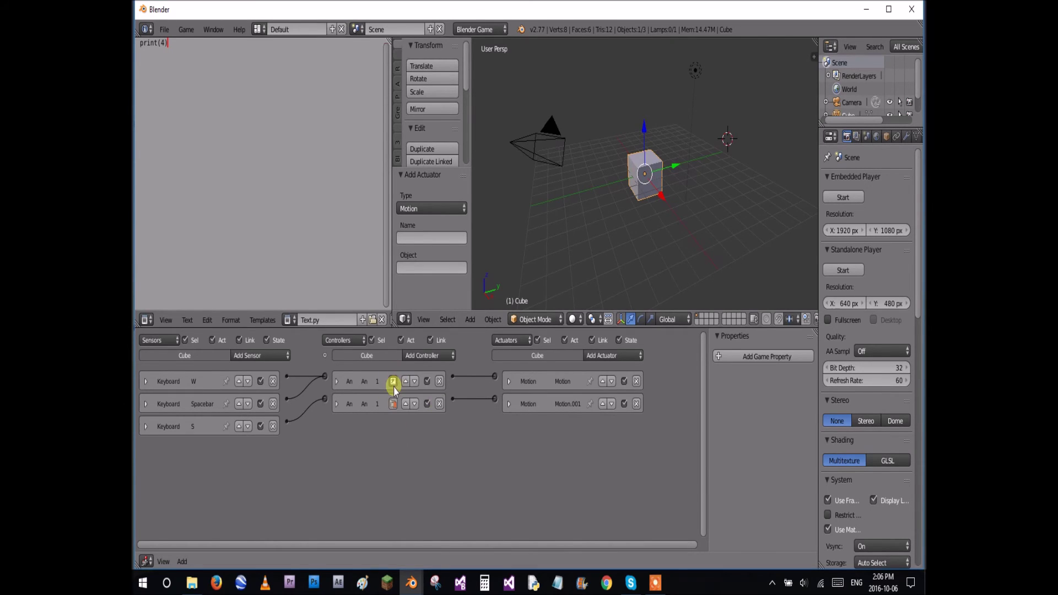
Delete both controllers, the W, Spacebar and S keyboard sensors, and both Motion actuators.
click(436, 356)
click(439, 381)
click(439, 381)
click(272, 381)
click(273, 381)
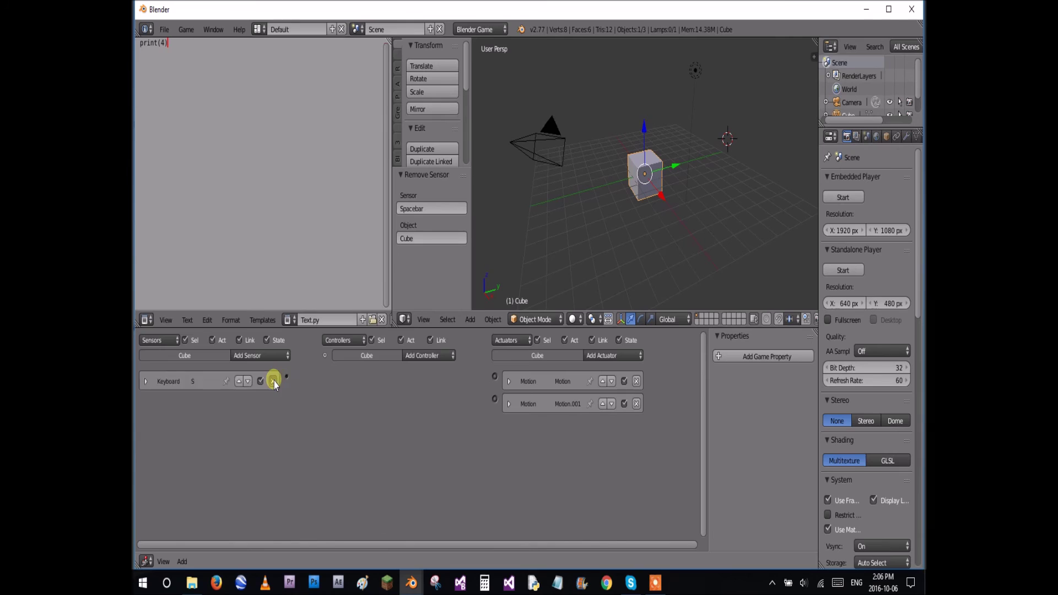
click(272, 381)
click(427, 356)
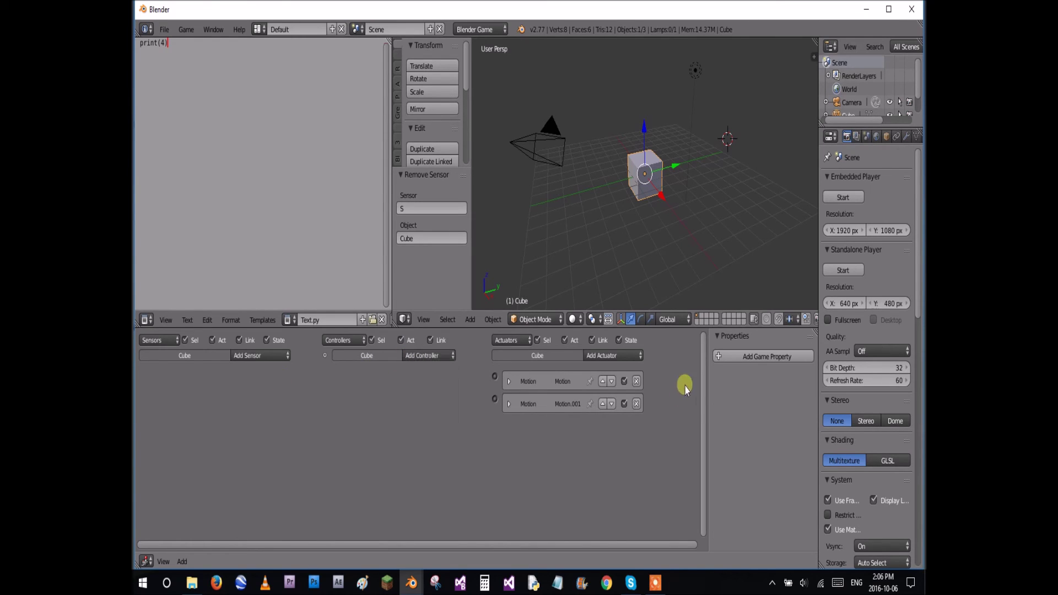
click(636, 381)
click(637, 382)
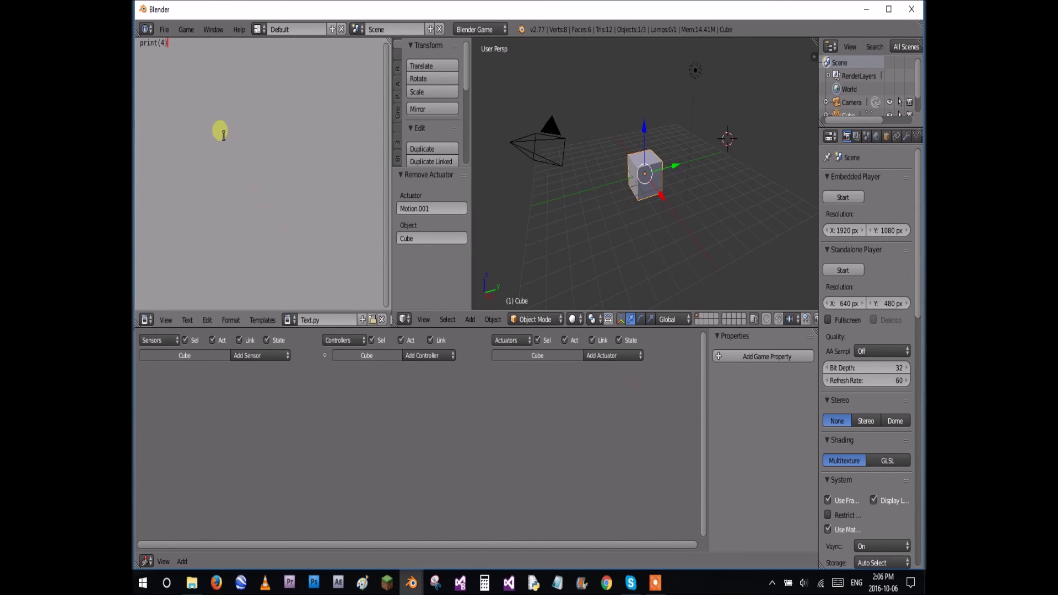
click(656, 582)
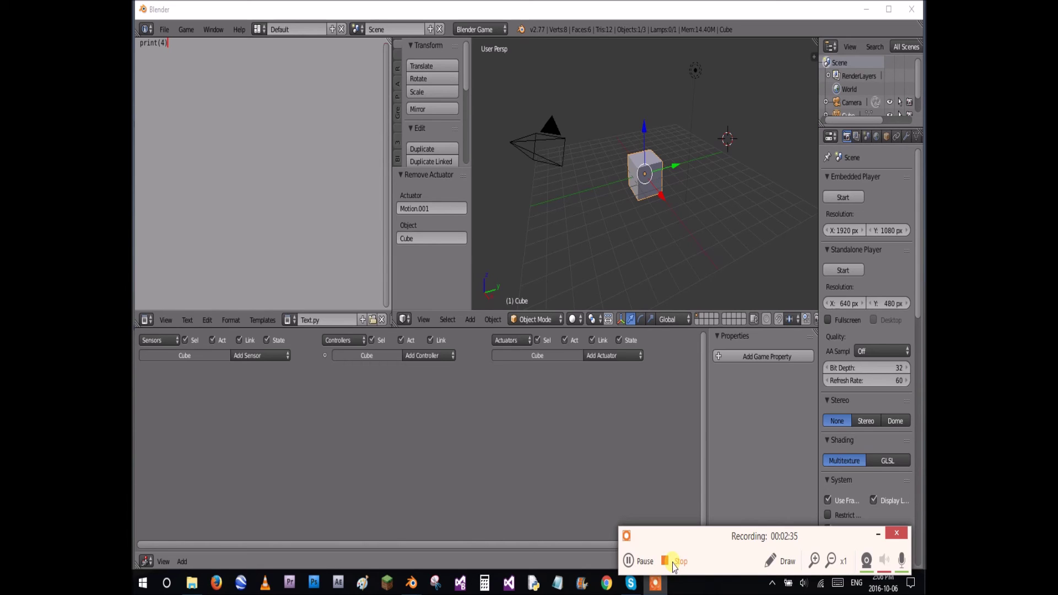
End the recording, cutting to closing cards announcing Part 2 on a new channel.
click(674, 568)
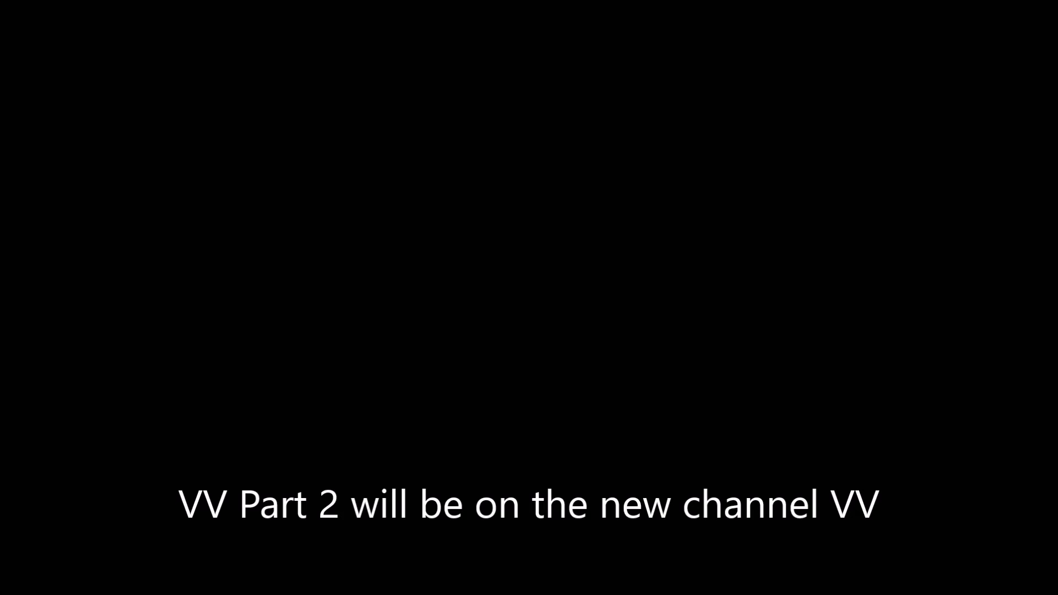